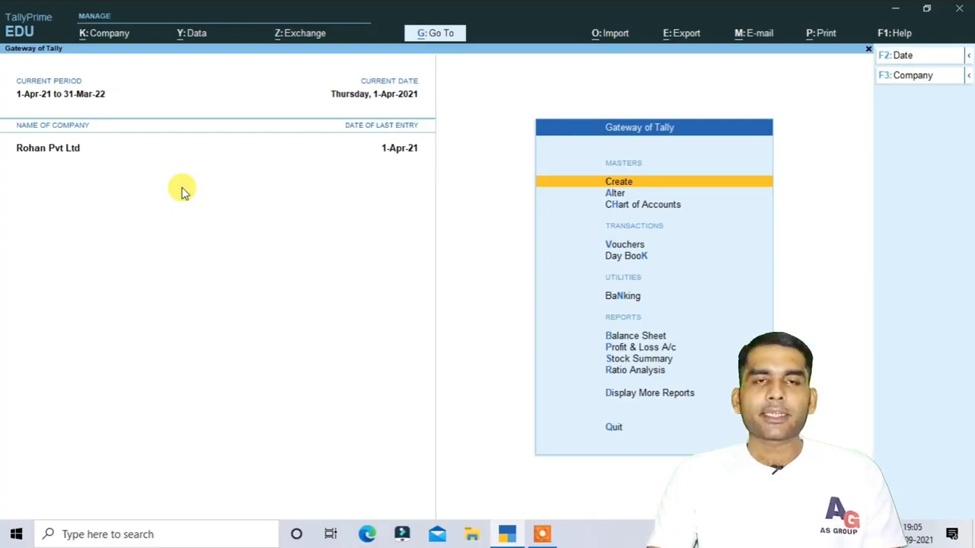
Load A.S Group Pvt from the List of Companies using Alt+F3, alongside Rohan Pvt Ltd.
{"action": "key", "text": "alt"}
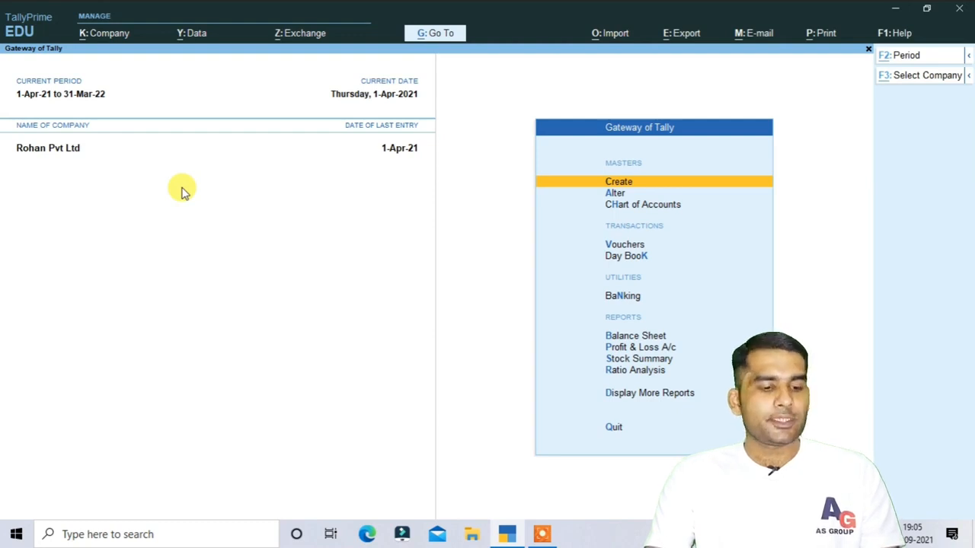
{"action": "key", "text": "alt+F3"}
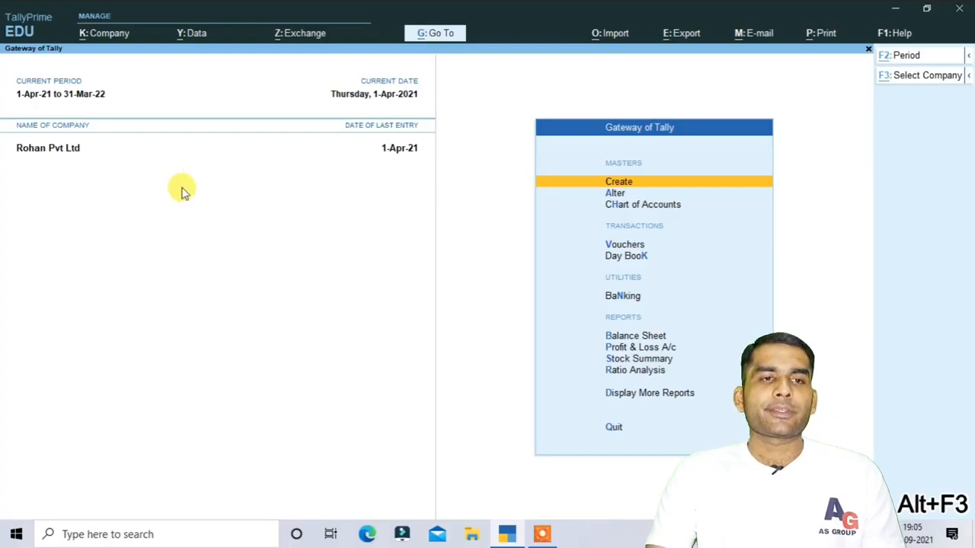
{"action": "key", "text": "F3"}
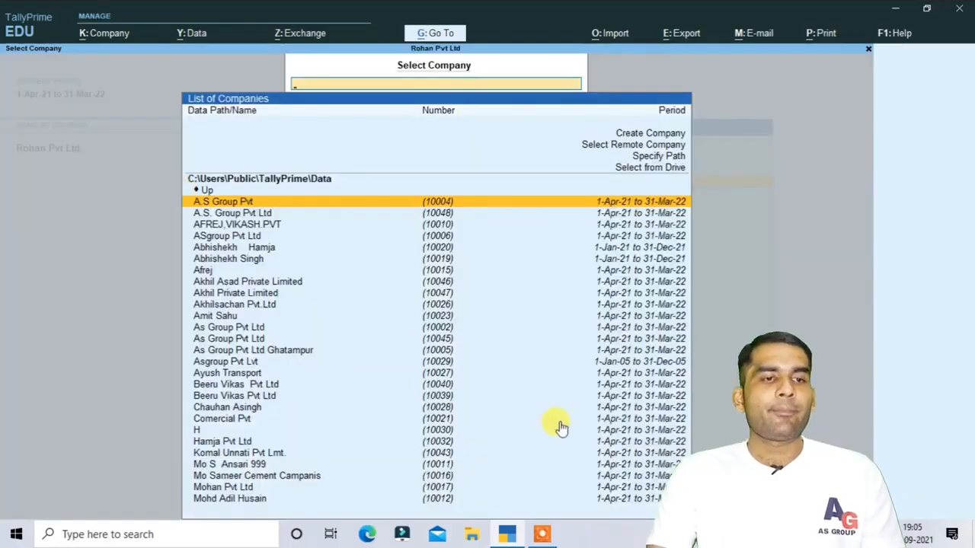
{"action": "key", "text": "Down"}
{"action": "key", "text": "Down"}
{"action": "key", "text": "Down"}
{"action": "key", "text": "Down"}
{"action": "key", "text": "Down"}
{"action": "key", "text": "Down"}
{"action": "key", "text": "Down"}
{"action": "key", "text": "Down"}
{"action": "key", "text": "Down"}
{"action": "key", "text": "Down"}
{"action": "key", "text": "Down"}
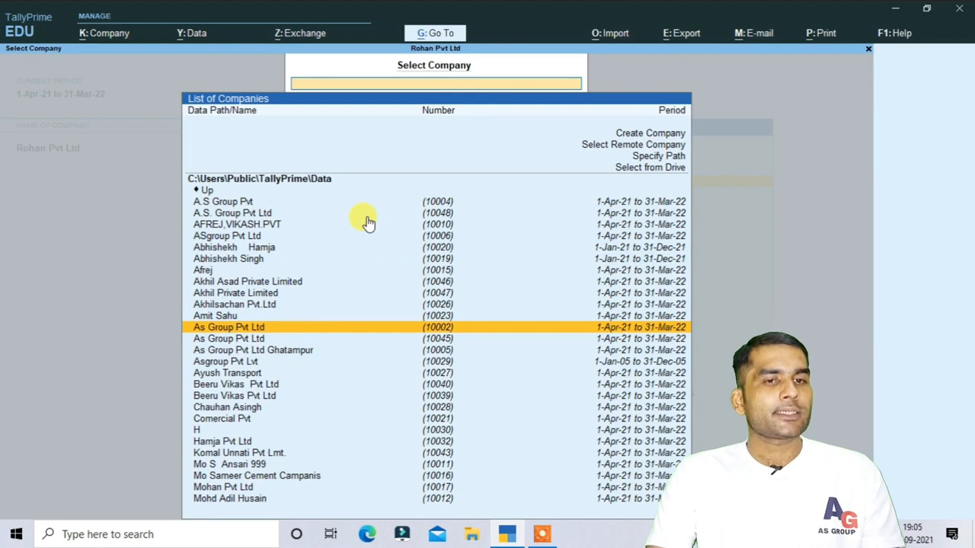
{"action": "left_click", "coordinate": [248, 202]}
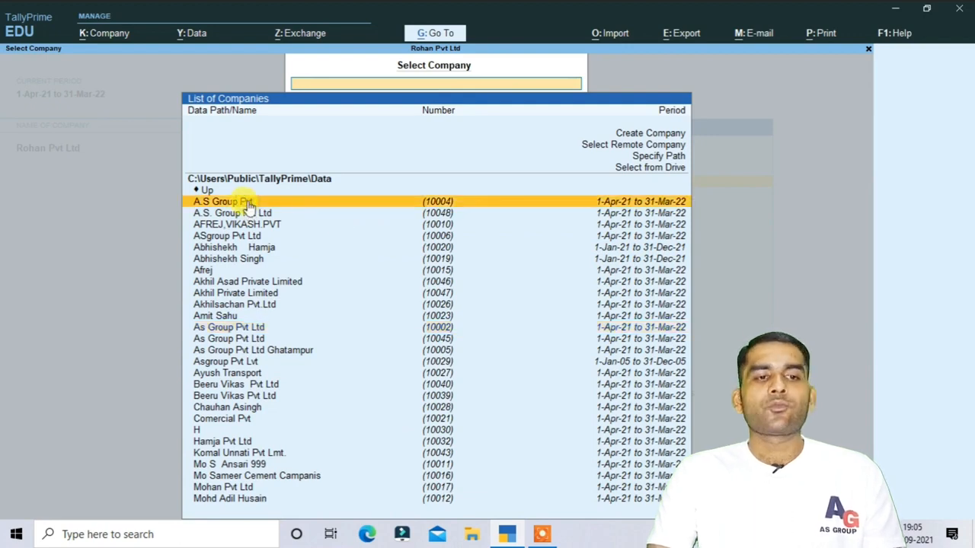
{"action": "left_click", "coordinate": [248, 201]}
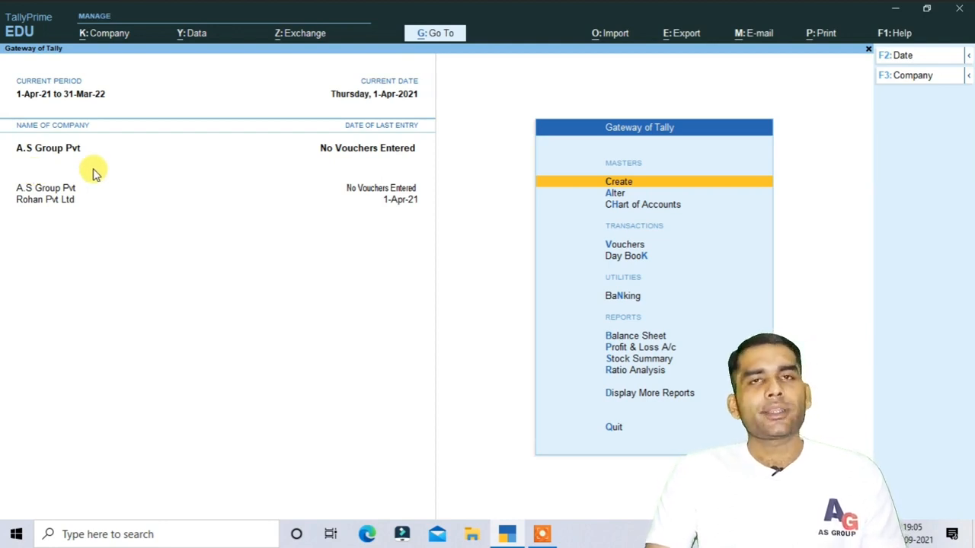
Open the Company Alteration form for A.S Group Pvt from K: Company > Alter.
{"action": "left_click", "coordinate": [99, 35]}
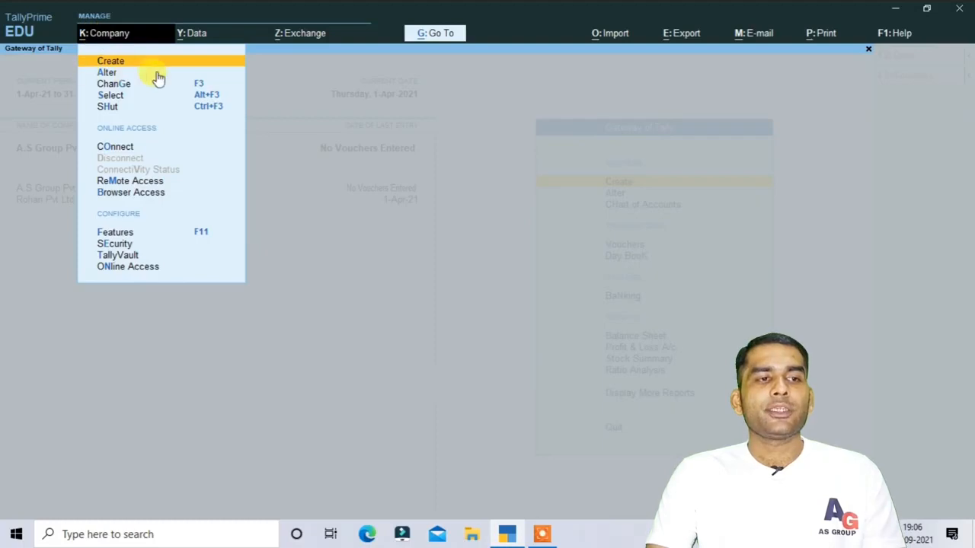
{"action": "left_click", "coordinate": [106, 73]}
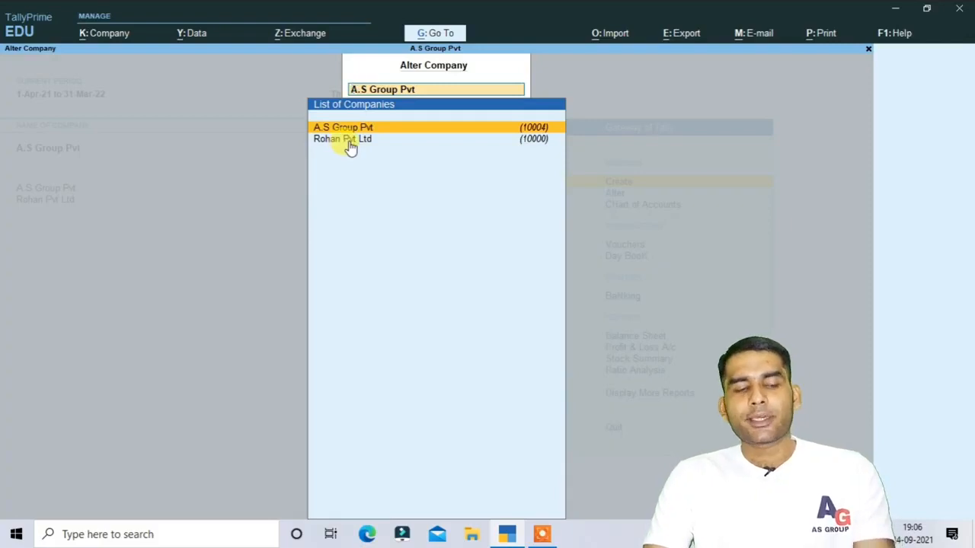
{"action": "key", "text": "Return"}
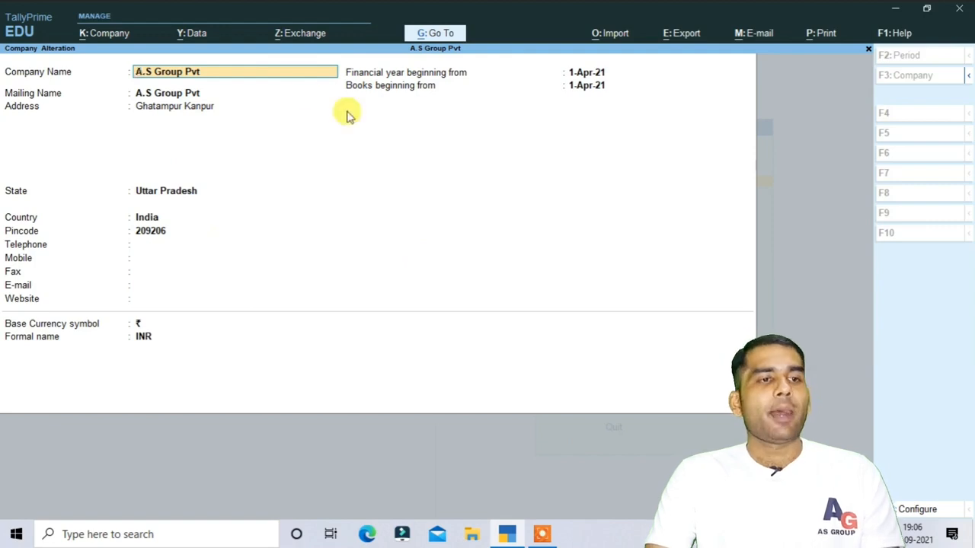
Change the company address from Ghatampur Kanpur to Kanpur.
{"action": "left_click", "coordinate": [190, 105]}
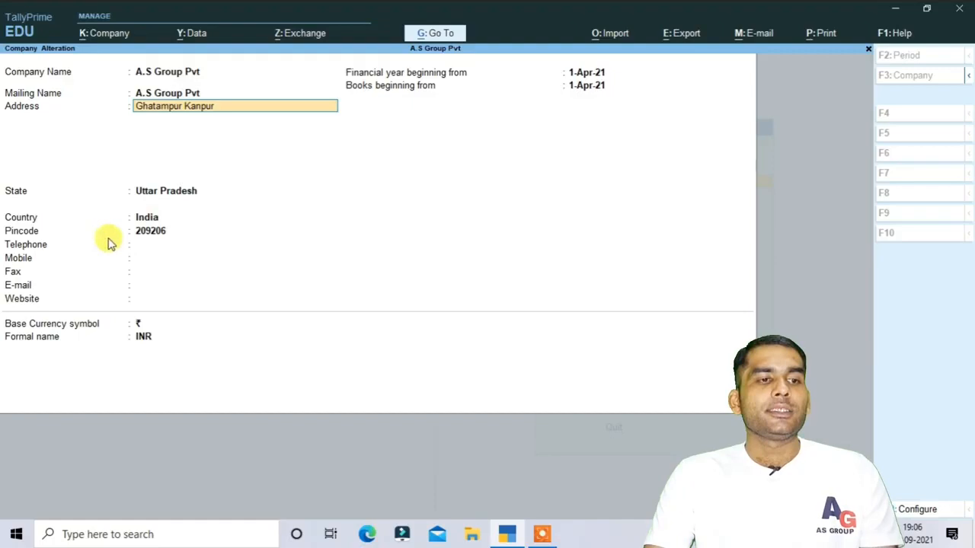
{"action": "left_click", "coordinate": [156, 218]}
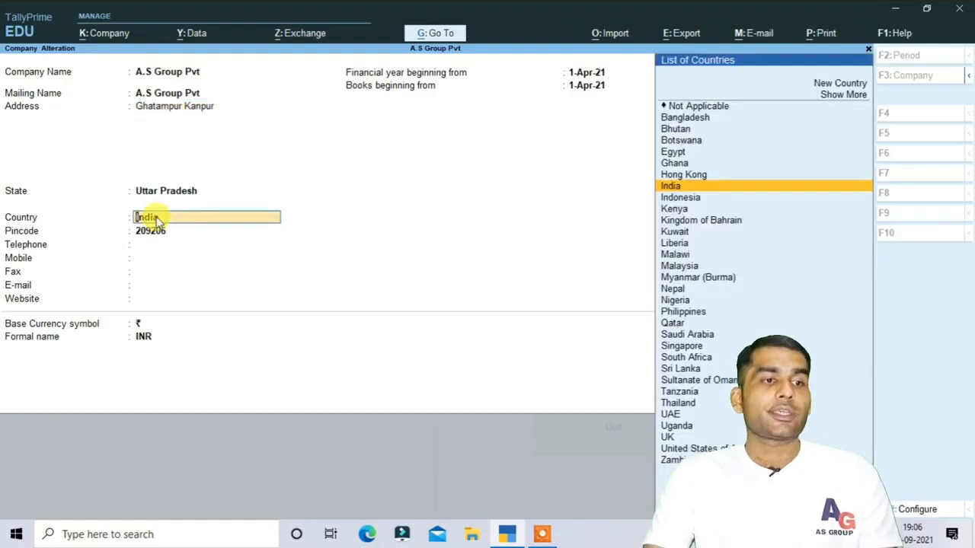
{"action": "left_click", "coordinate": [131, 260]}
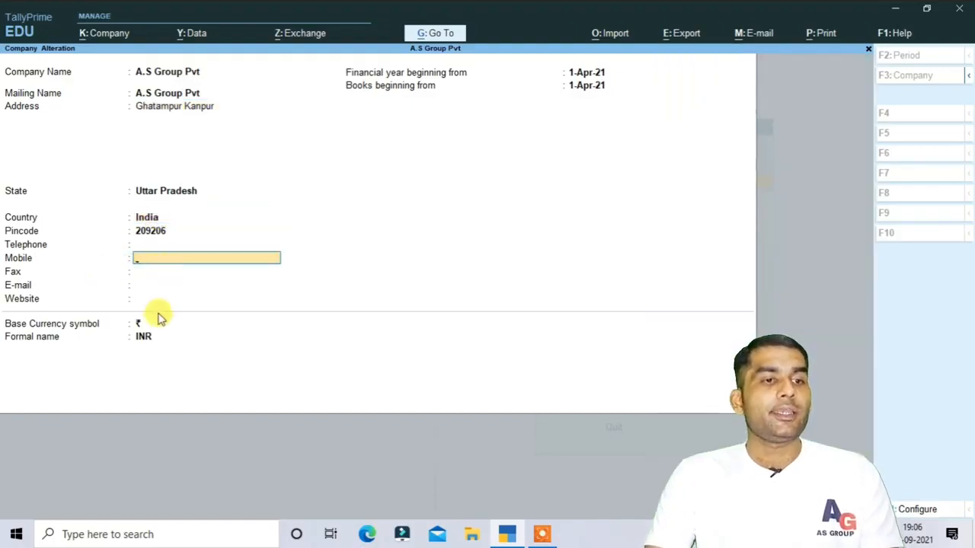
{"action": "left_click", "coordinate": [157, 319]}
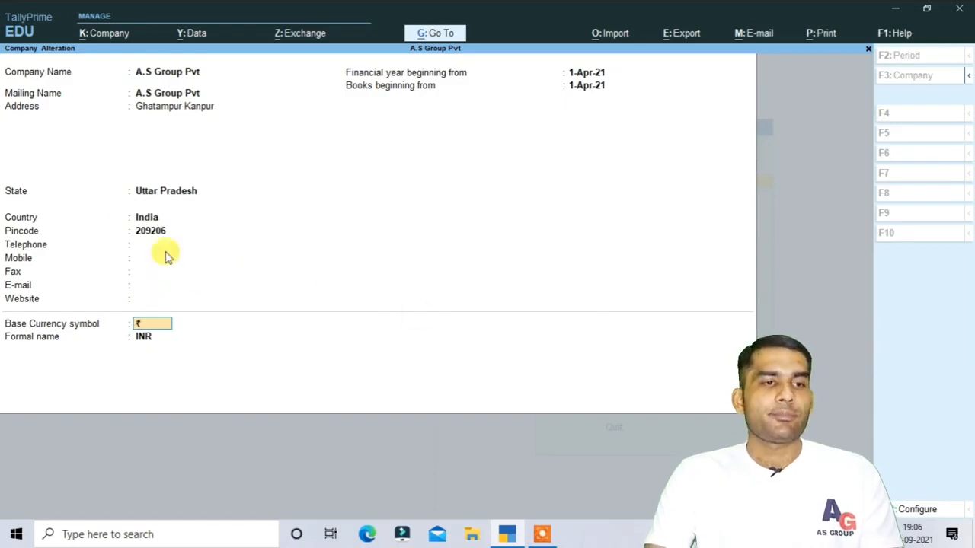
{"action": "left_click", "coordinate": [185, 108]}
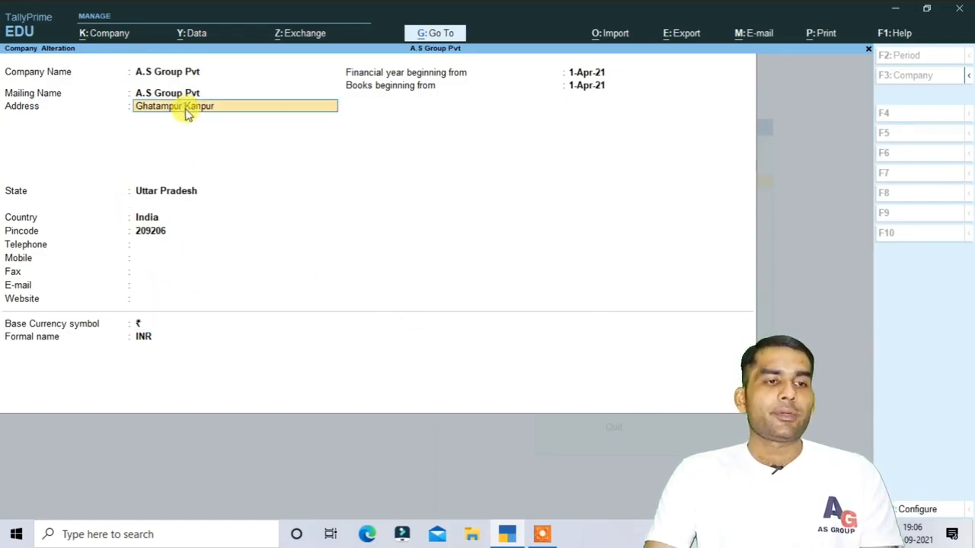
{"action": "type", "text": "K"}
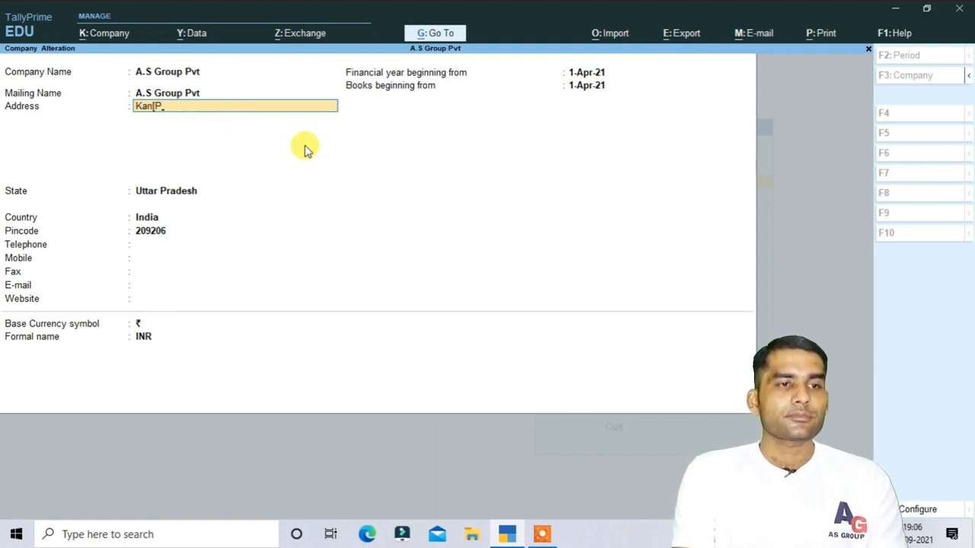
{"action": "type", "text": "anpu"}
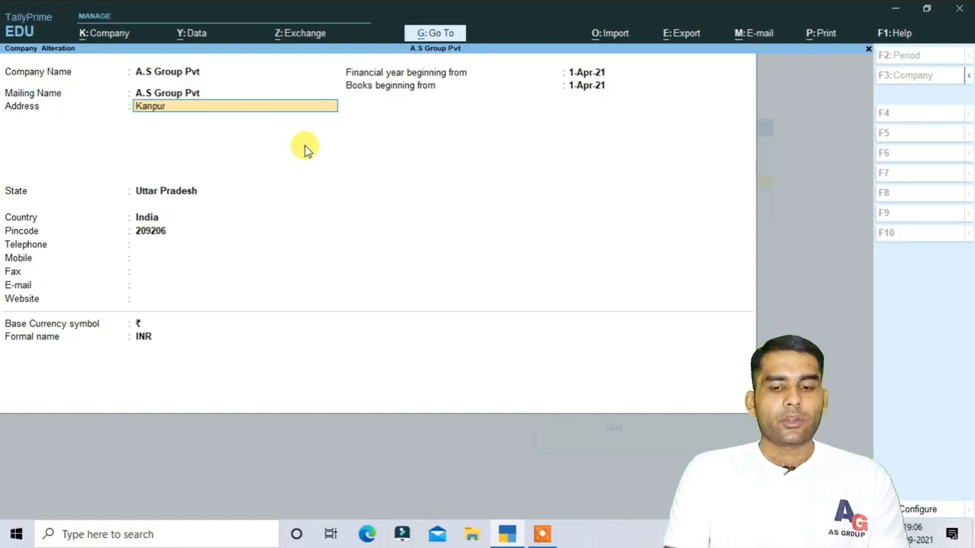
{"action": "type", "text": "r"}
{"action": "key", "text": "Return"}
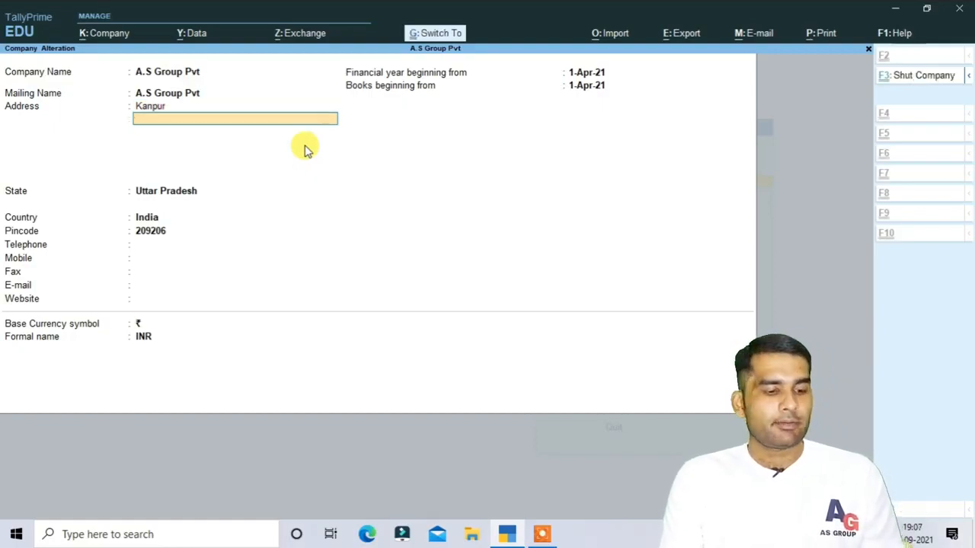
Save the company alteration and return to Gateway of Tally.
{"action": "key", "text": "ctrl+a"}
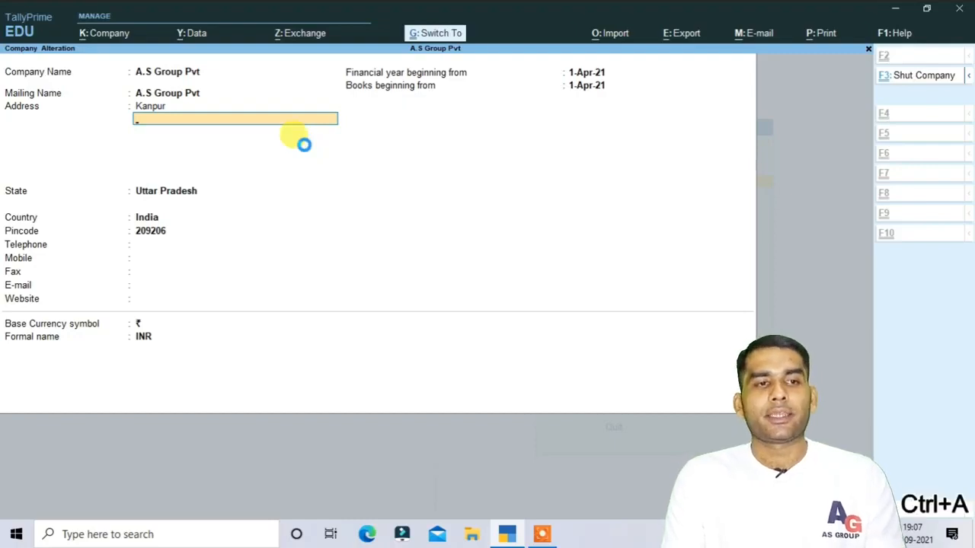
{"action": "key", "text": "Escape"}
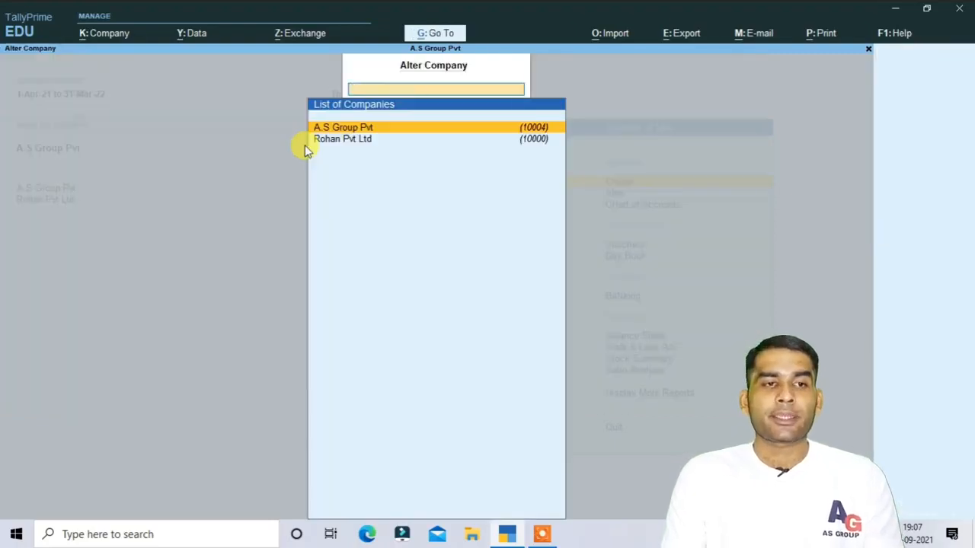
{"action": "key", "text": "Escape"}
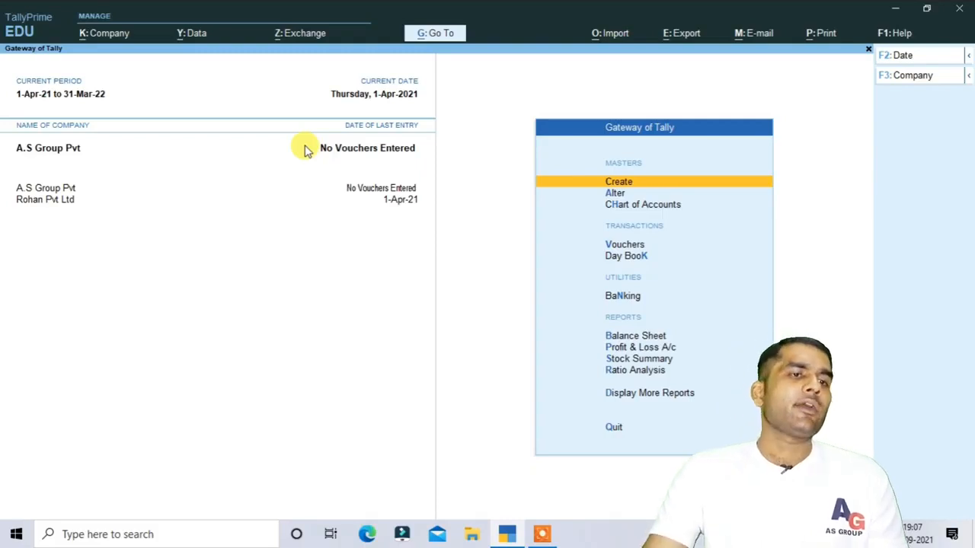
Open the Security And User Access screen for A.S Group Pvt via K: Company > Security.
{"action": "left_click", "coordinate": [107, 37]}
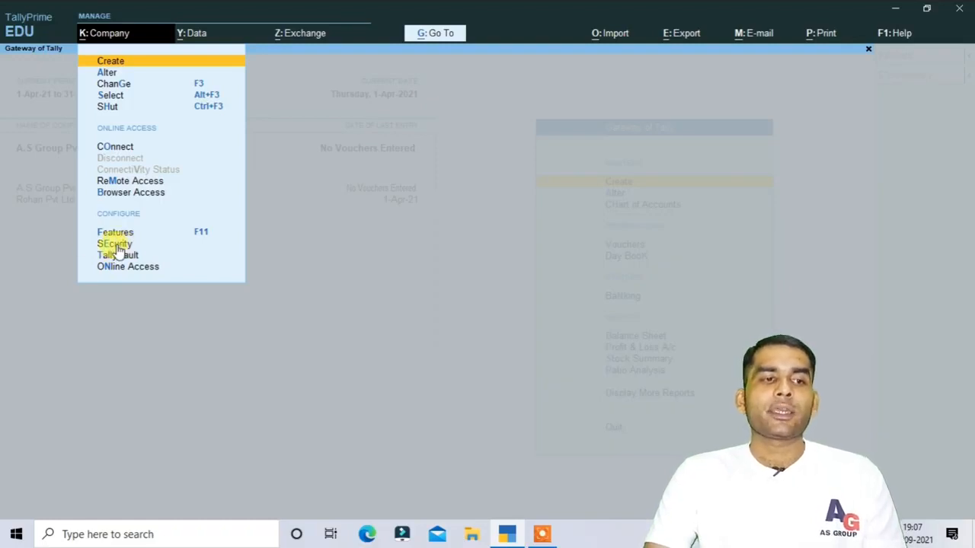
{"action": "left_click", "coordinate": [116, 247]}
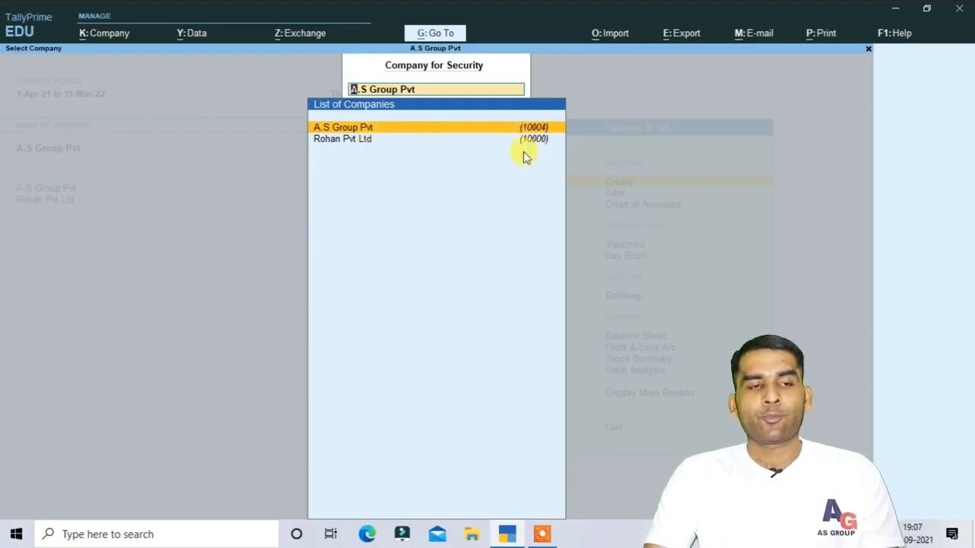
{"action": "key", "text": "Return"}
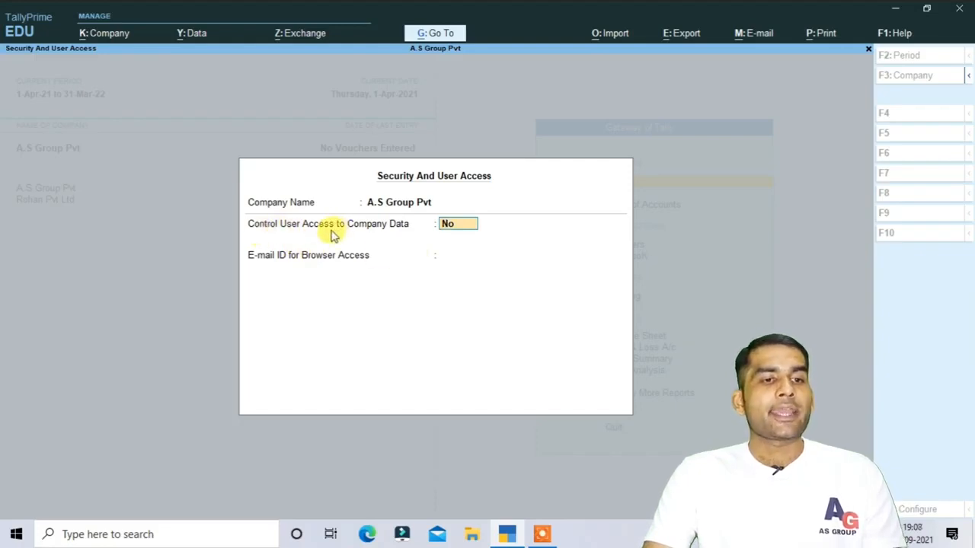
Set Control User Access to Yes and enter the administrator's username and password.
{"action": "type", "text": "y"}
{"action": "key", "text": "Return"}
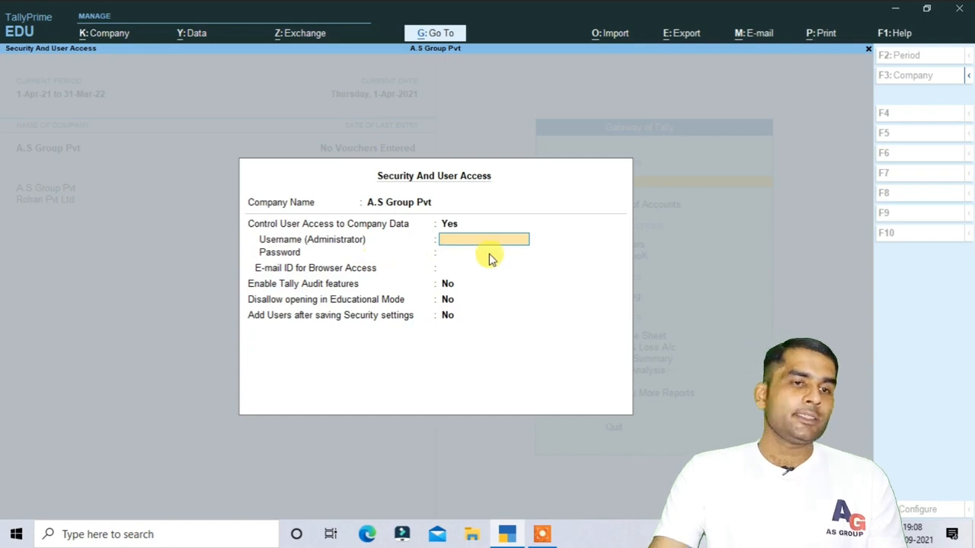
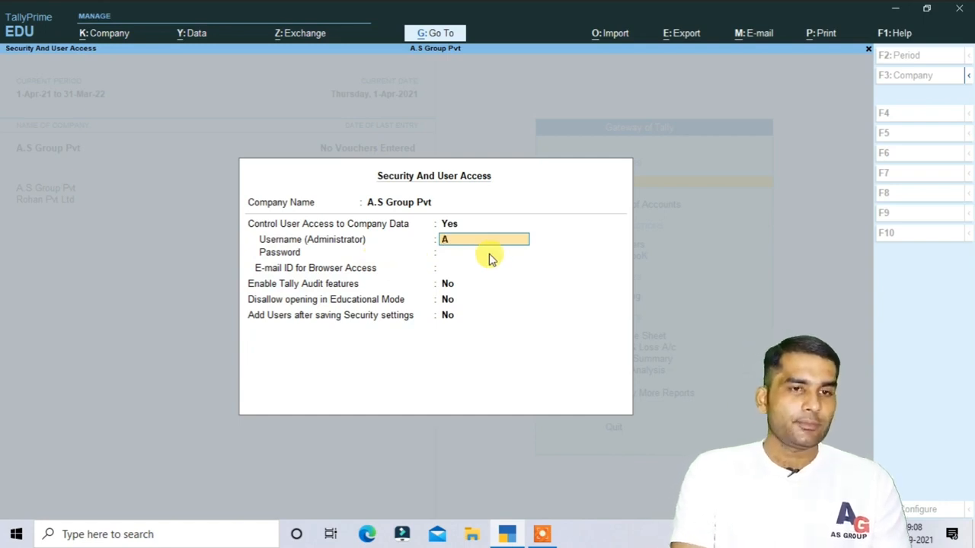
{"action": "key", "text": "Return"}
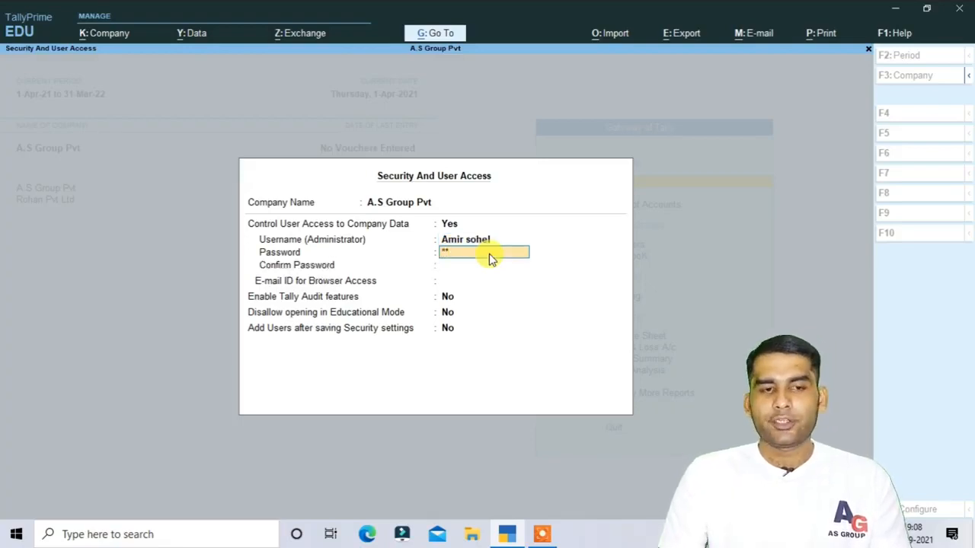
{"action": "key", "text": "Return"}
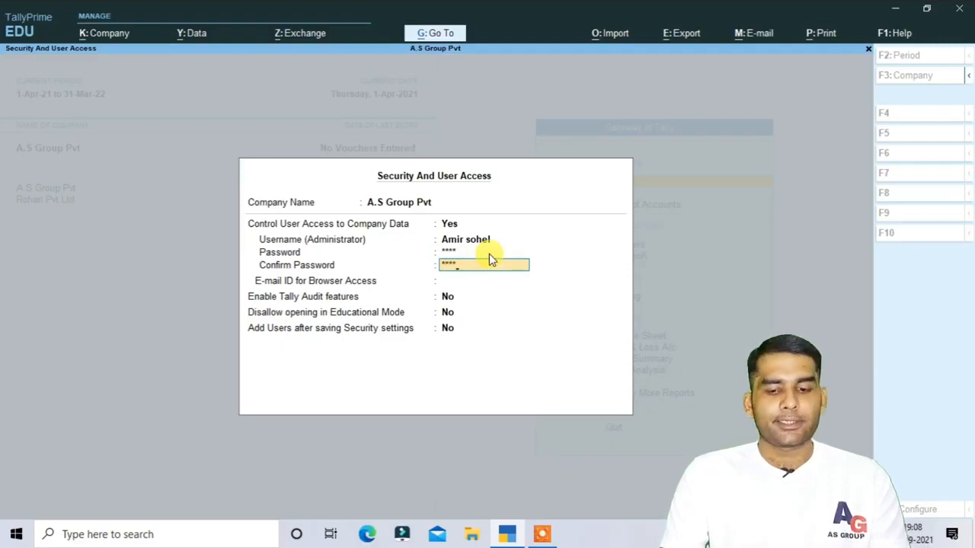
{"action": "key", "text": "Return"}
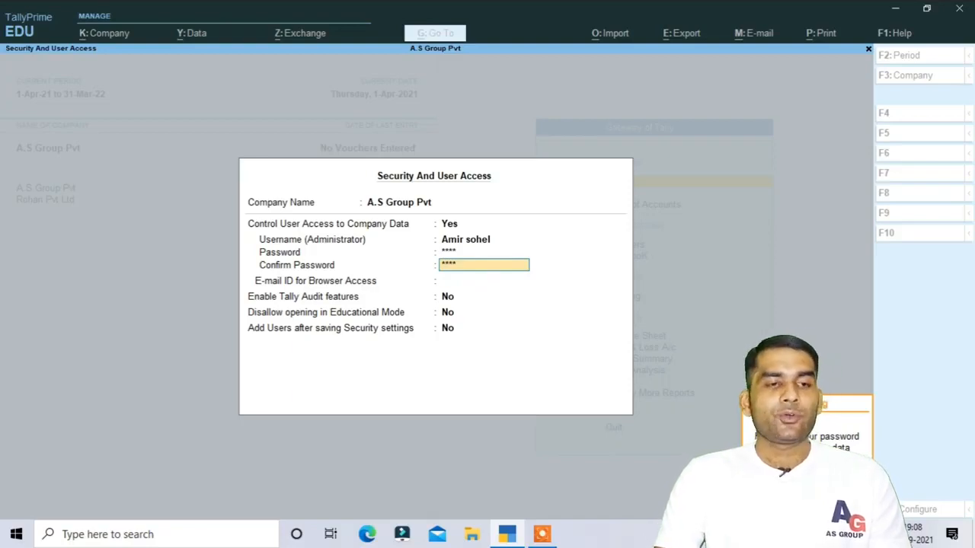
{"action": "key", "text": "Return"}
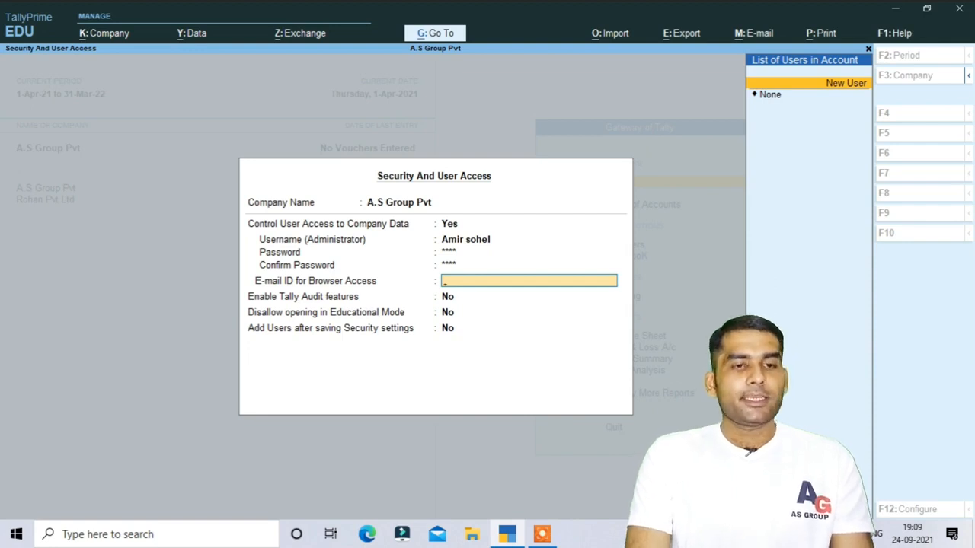
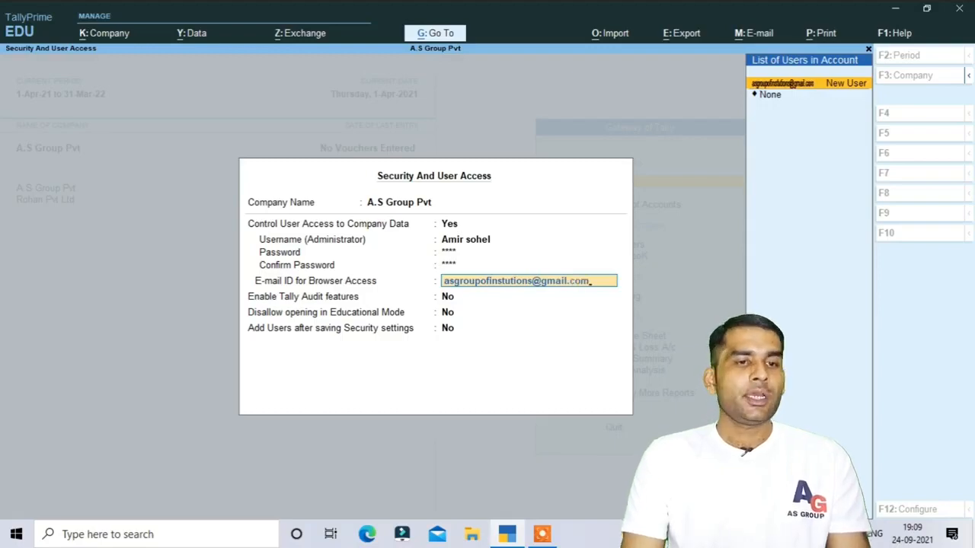
Enter the browser-access e-mail address, accept the security settings, and return to Gateway of Tally.
{"action": "key", "text": "Return"}
{"action": "key", "text": "Return"}
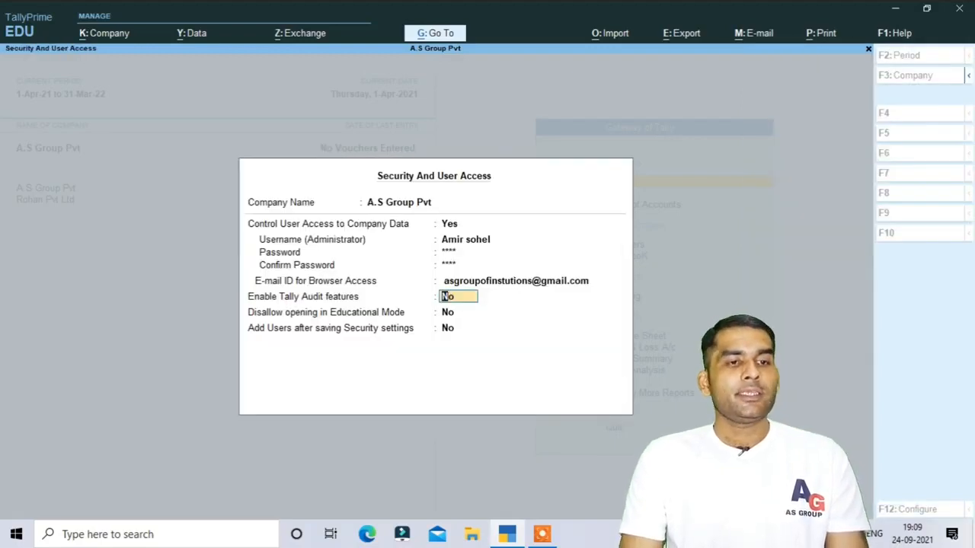
{"action": "key", "text": "Return"}
{"action": "key", "text": "Return"}
{"action": "key", "text": "Return"}
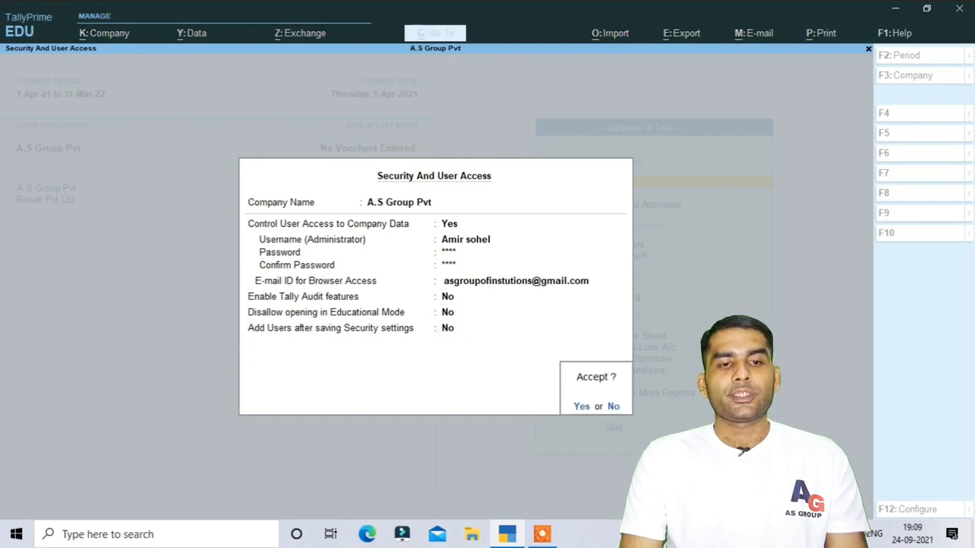
{"action": "key", "text": "Return"}
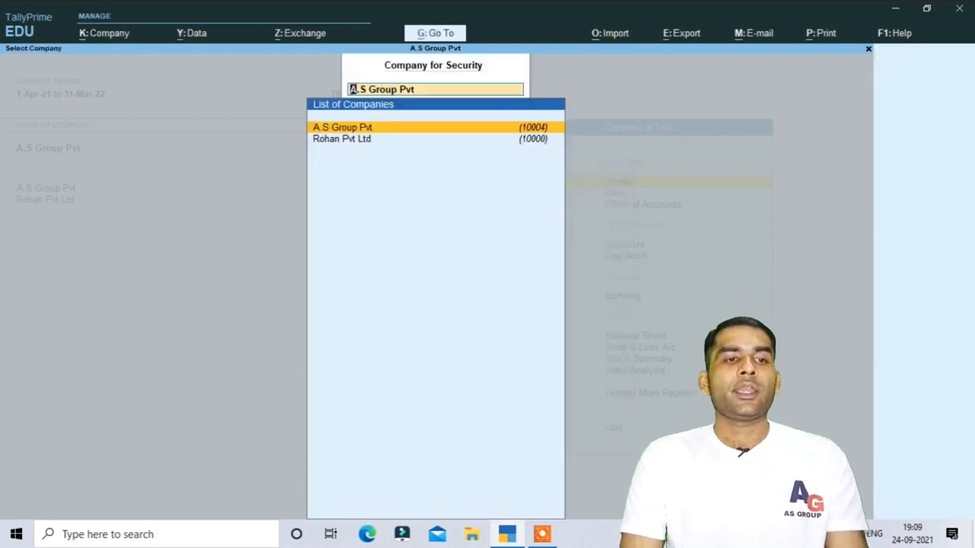
{"action": "key", "text": "Escape"}
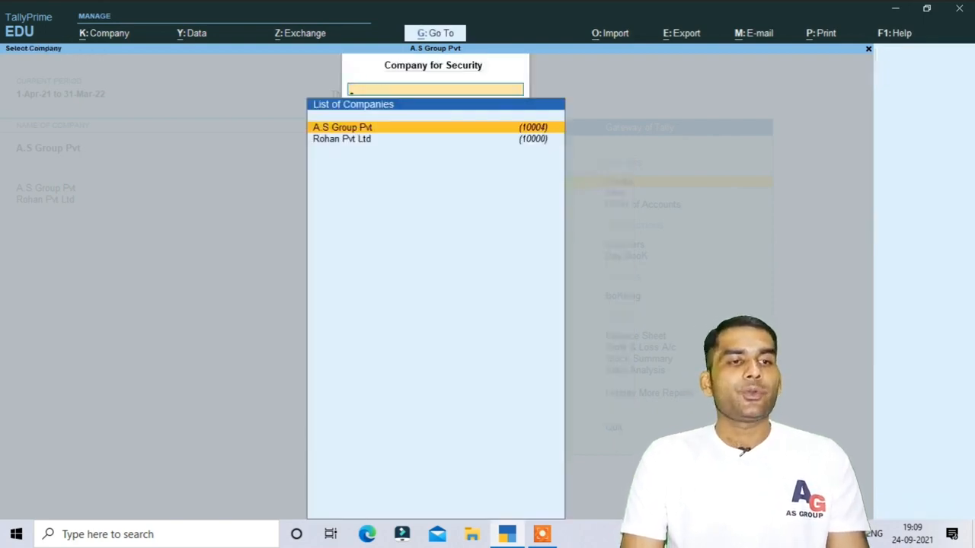
{"action": "key", "text": "Escape"}
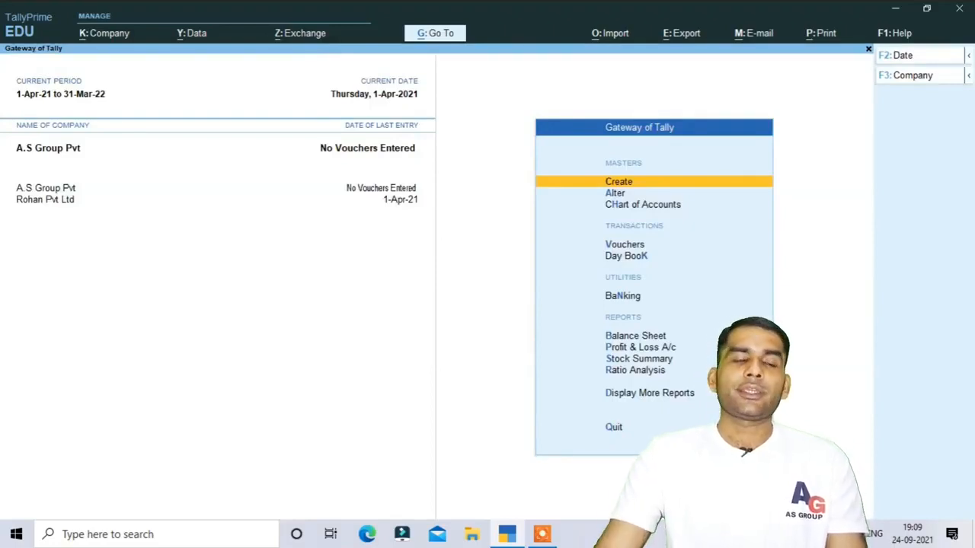
Shut A.S Group Pvt via K: Company > Shut, leaving Rohan Pvt Ltd loaded.
{"action": "left_click", "coordinate": [118, 36]}
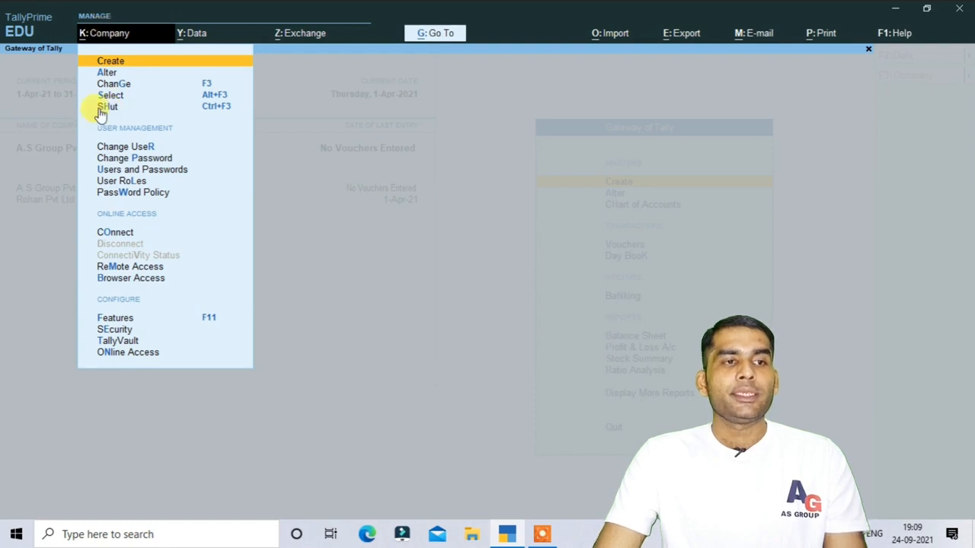
{"action": "left_click", "coordinate": [103, 110]}
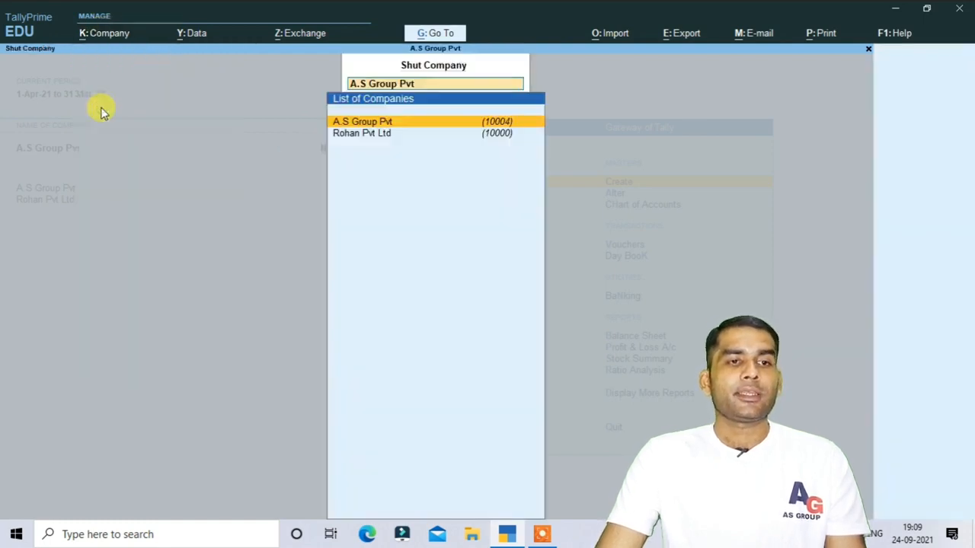
{"action": "left_click", "coordinate": [373, 123]}
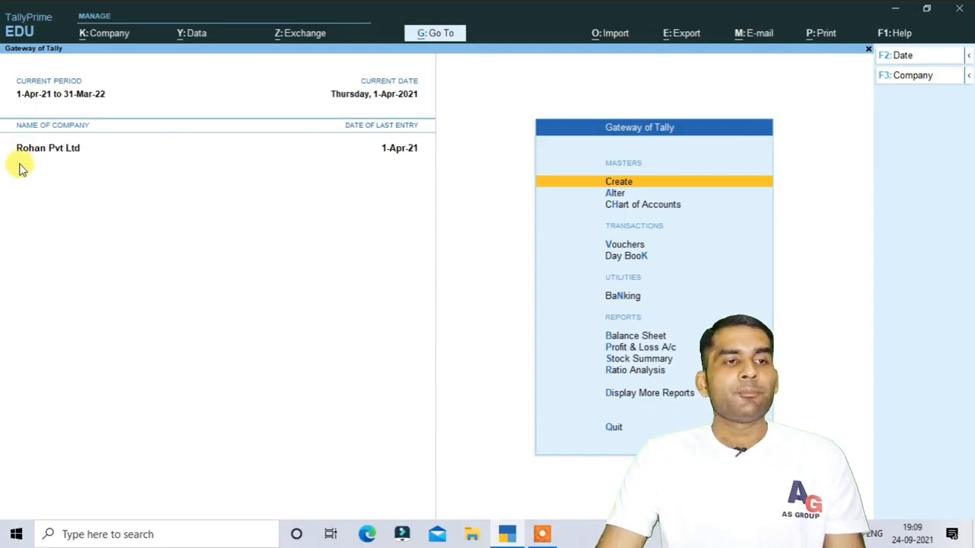
{"action": "left_click", "coordinate": [109, 35]}
{"action": "left_click", "coordinate": [174, 96]}
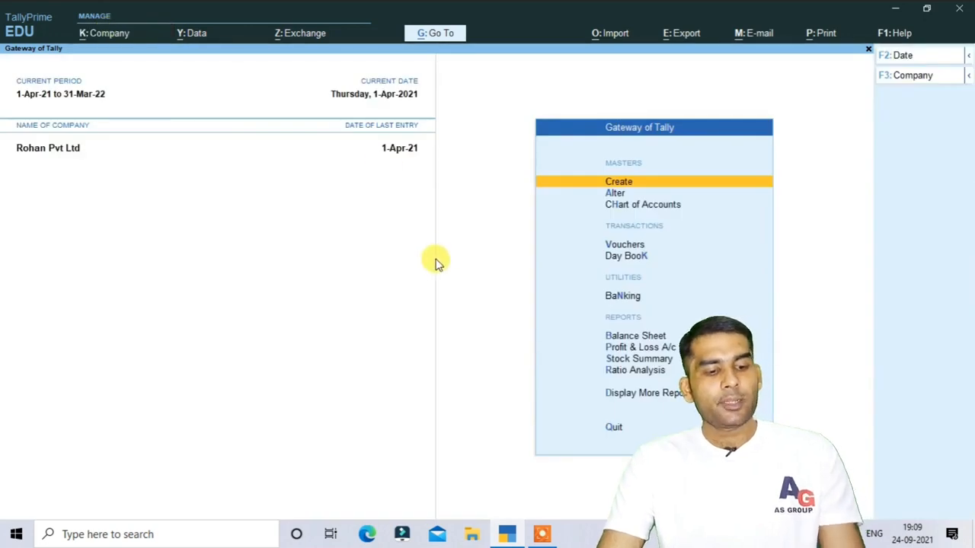
{"action": "key", "text": "alt+F3"}
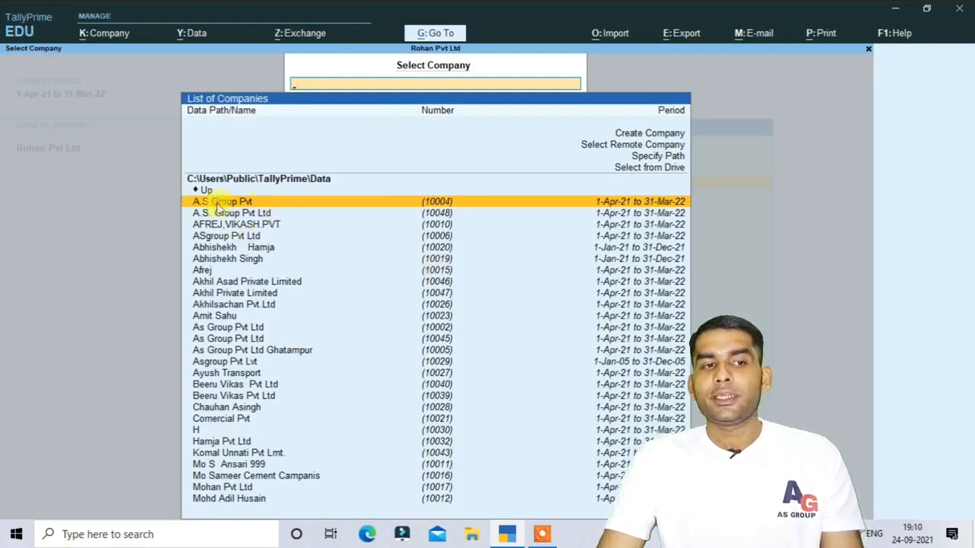
{"action": "left_click", "coordinate": [461, 203]}
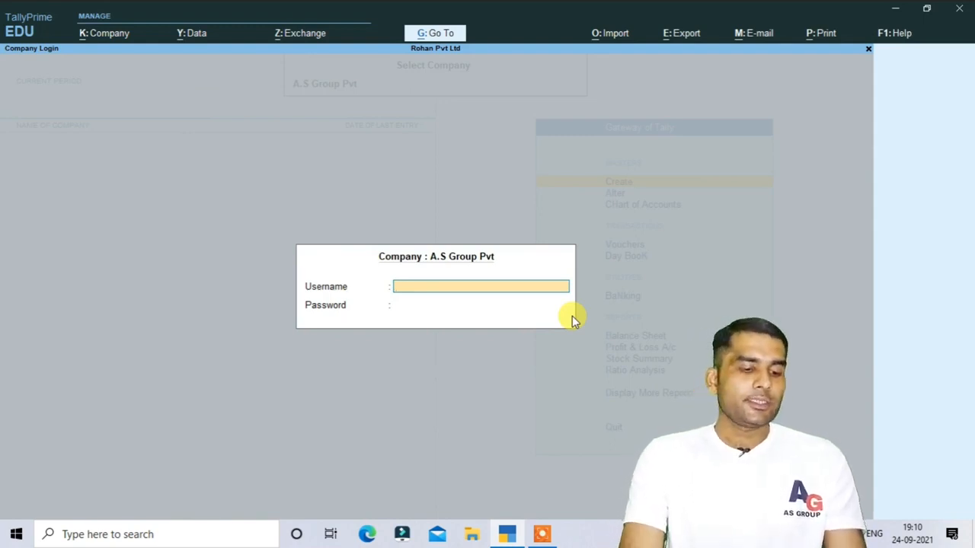
{"action": "type", "text": "sohel"}
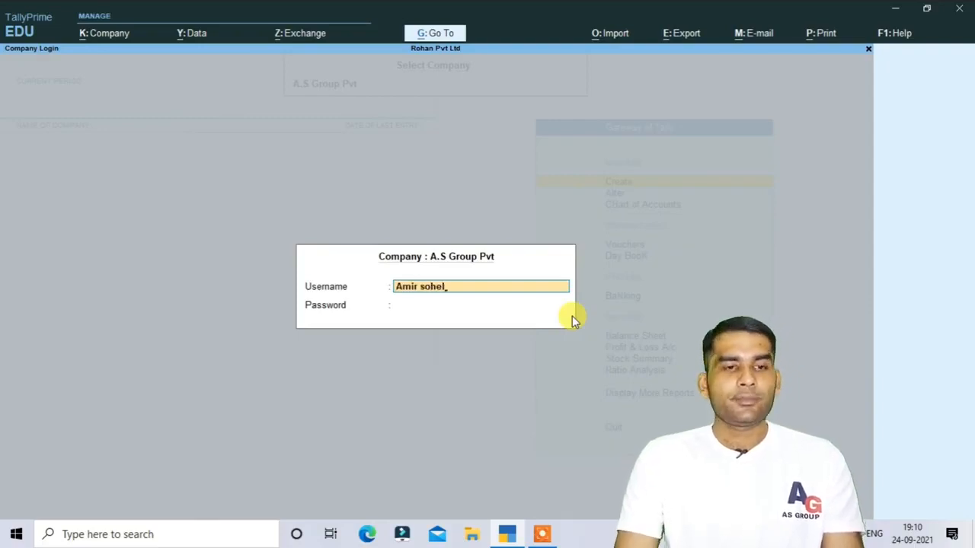
{"action": "key", "text": "Return"}
{"action": "type", "text": "****"}
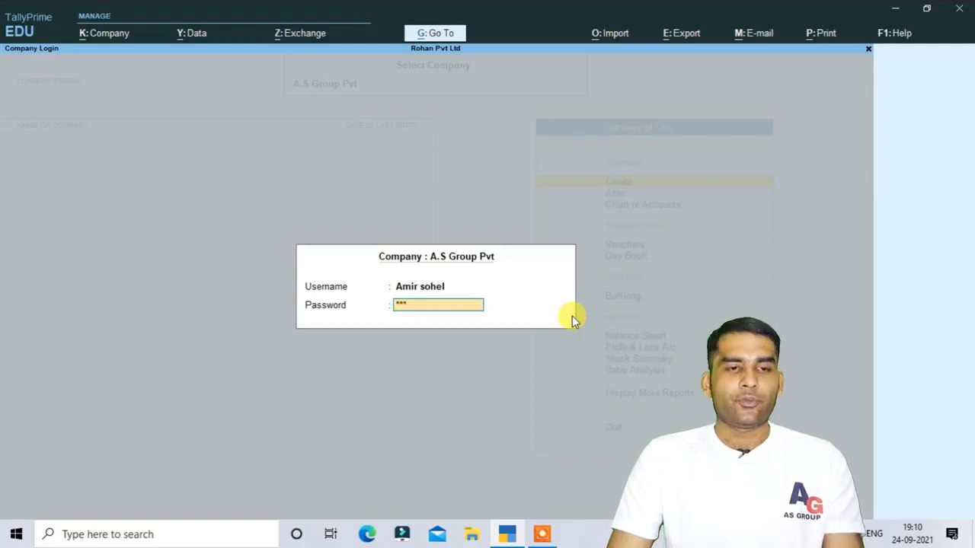
{"action": "key", "text": "Return"}
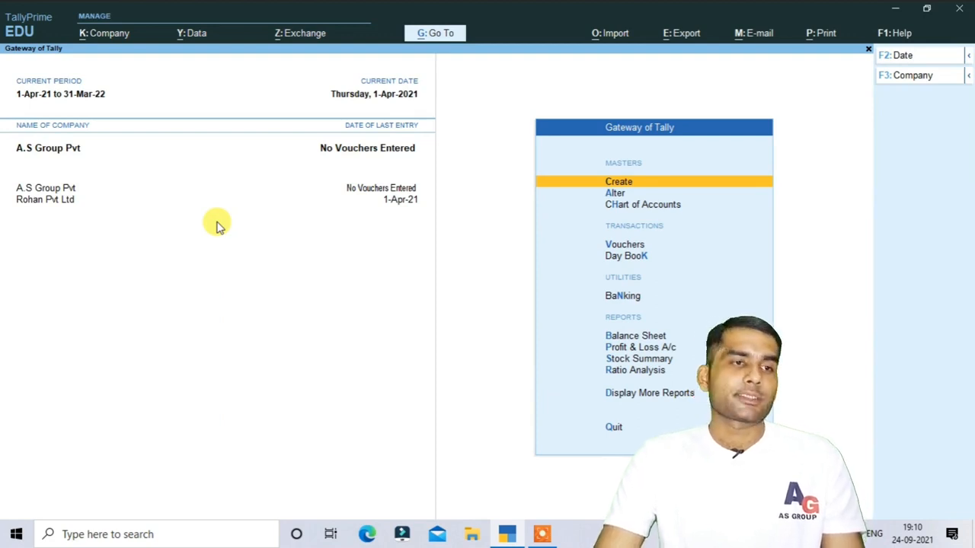
Set and confirm a TallyVault password for A.S Group Pvt without making a company copy.
{"action": "left_click", "coordinate": [99, 38]}
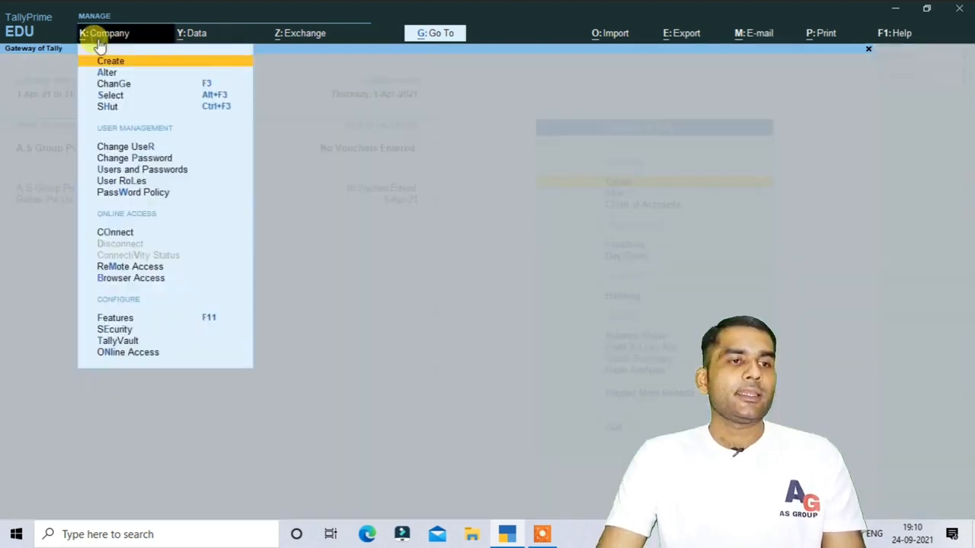
{"action": "left_click", "coordinate": [122, 342]}
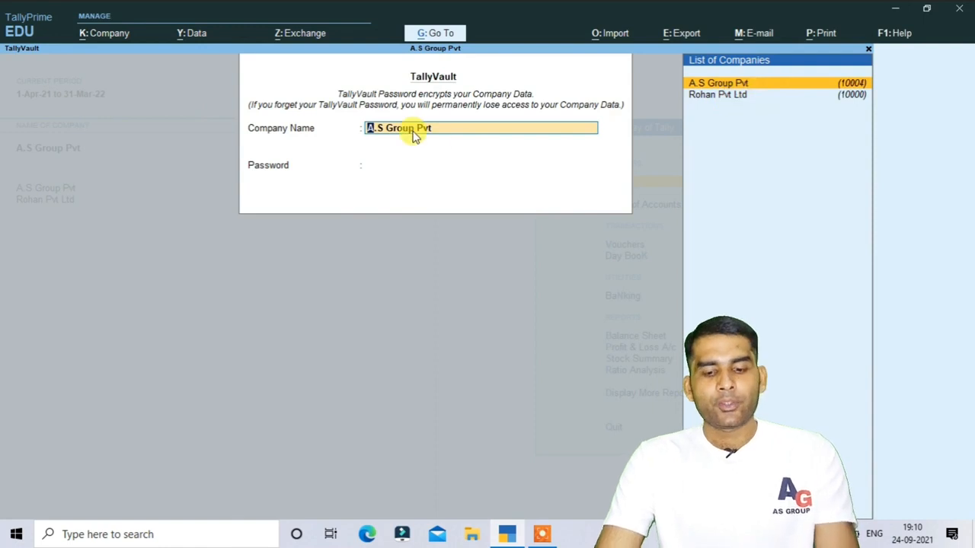
{"action": "key", "text": "Return"}
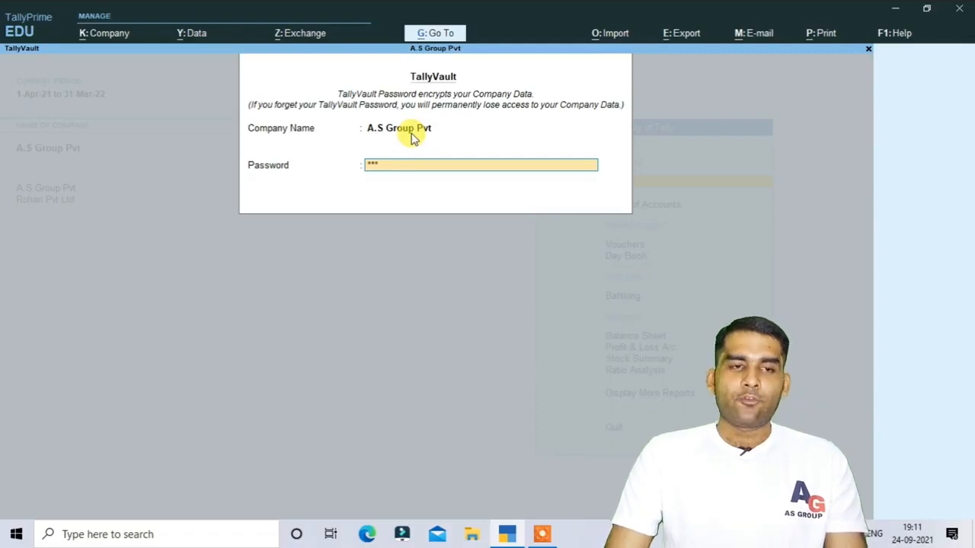
{"action": "key", "text": "Return"}
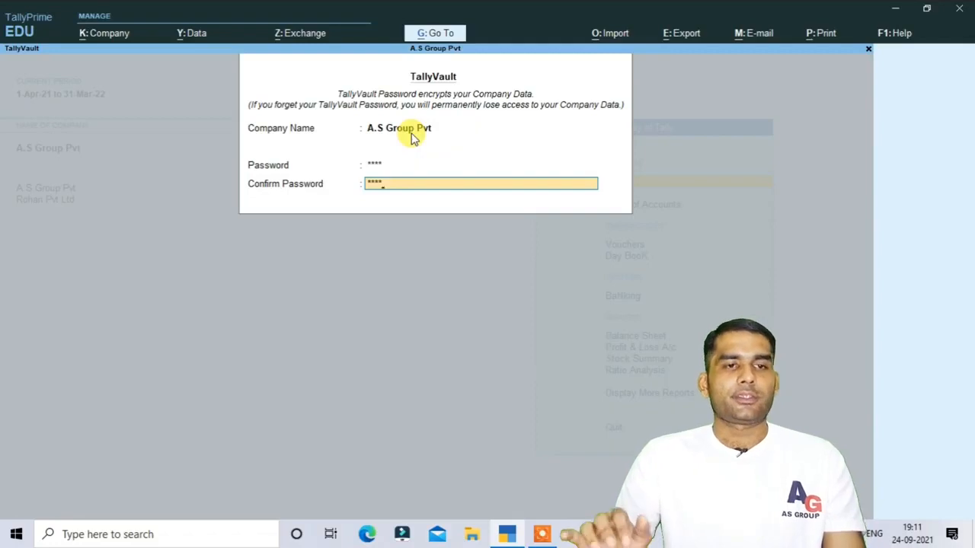
{"action": "key", "text": "Return"}
{"action": "key", "text": "Return"}
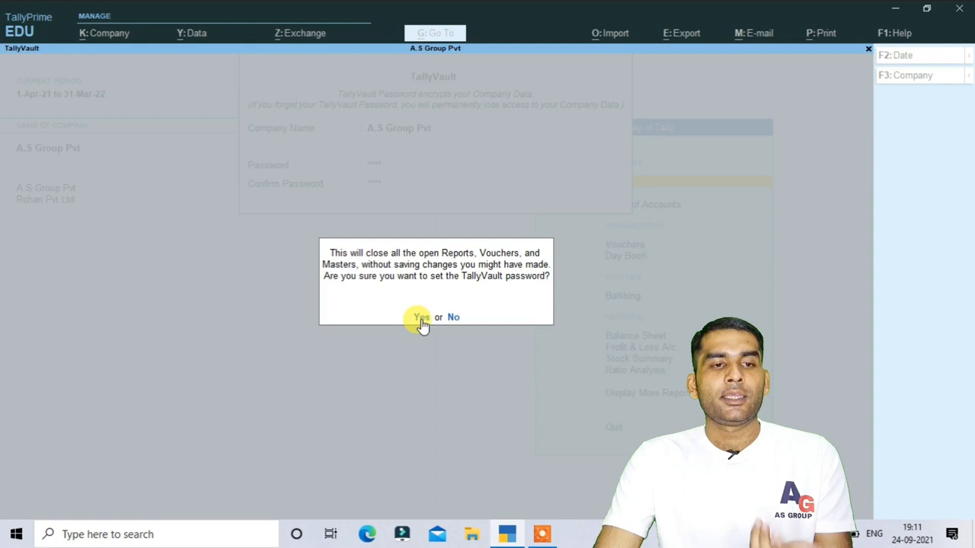
{"action": "left_click", "coordinate": [422, 318]}
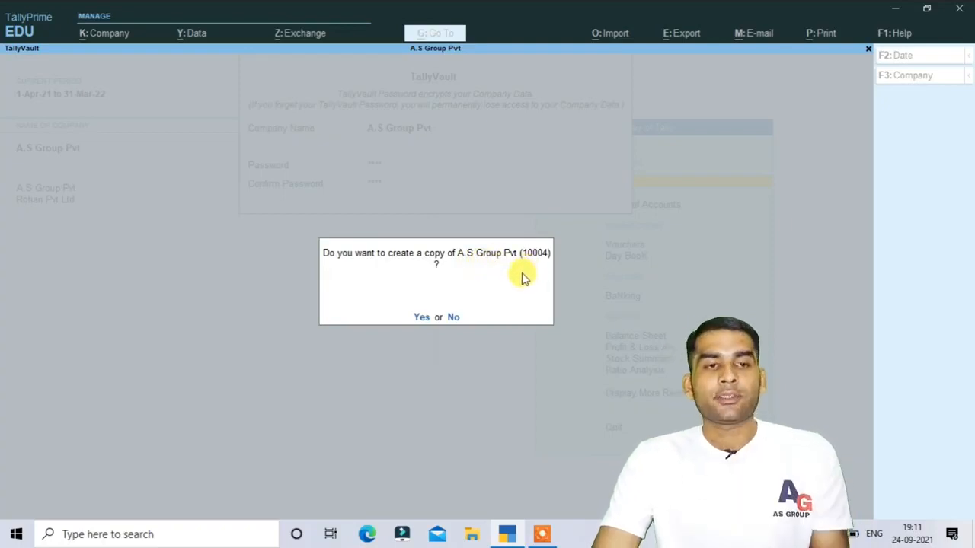
{"action": "left_click", "coordinate": [454, 317]}
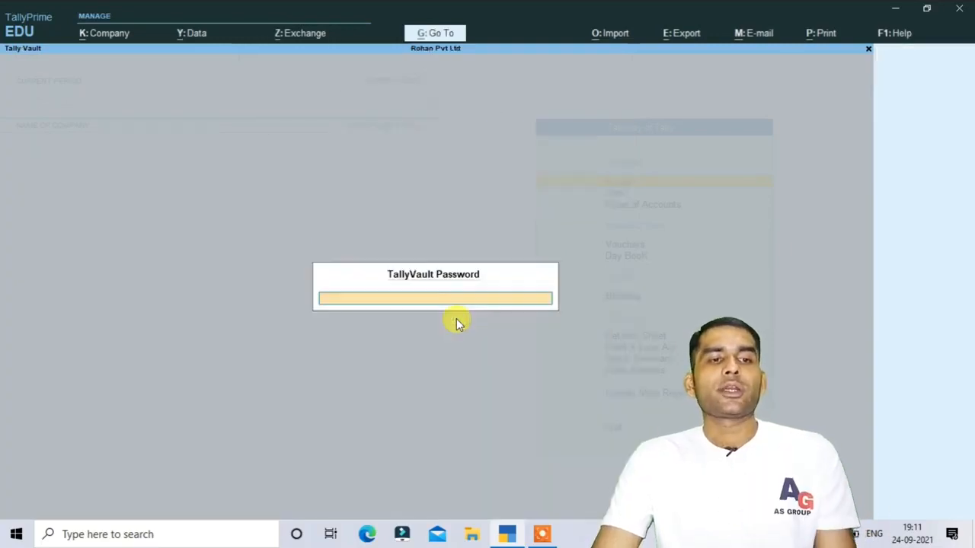
Select the encrypted company from the Alt+F3 list and unlock it with its TallyVault password.
{"action": "key", "text": "Return"}
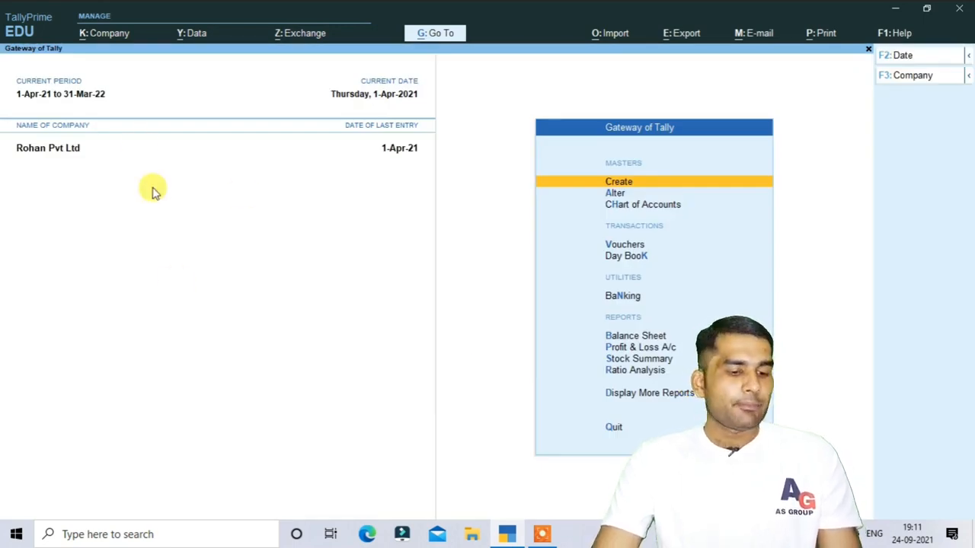
{"action": "key", "text": "alt"}
{"action": "key", "text": "alt+F3"}
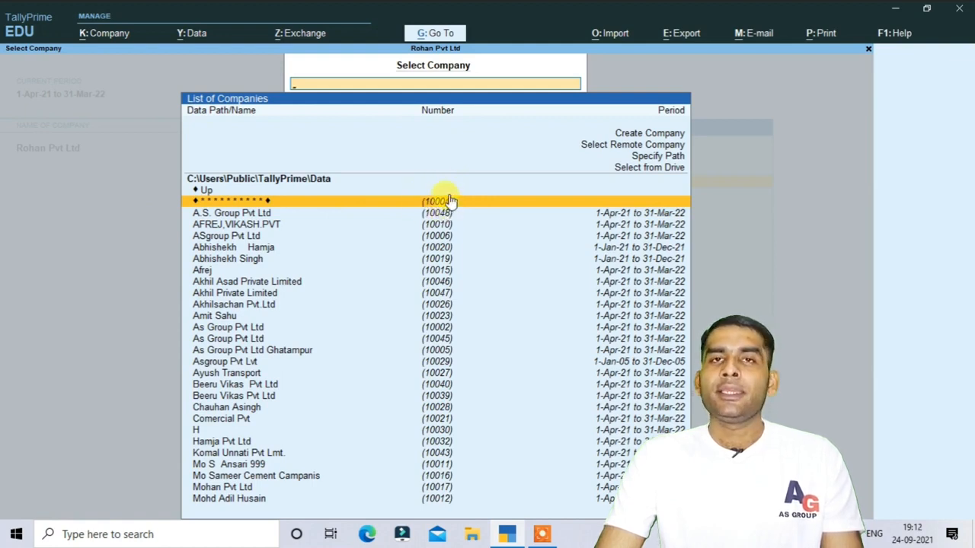
{"action": "left_click", "coordinate": [272, 202]}
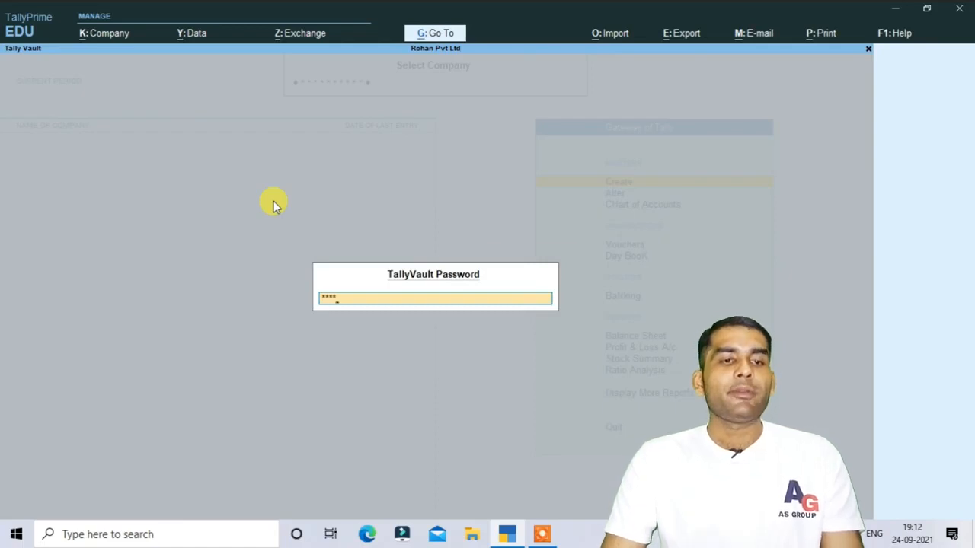
{"action": "key", "text": "Return"}
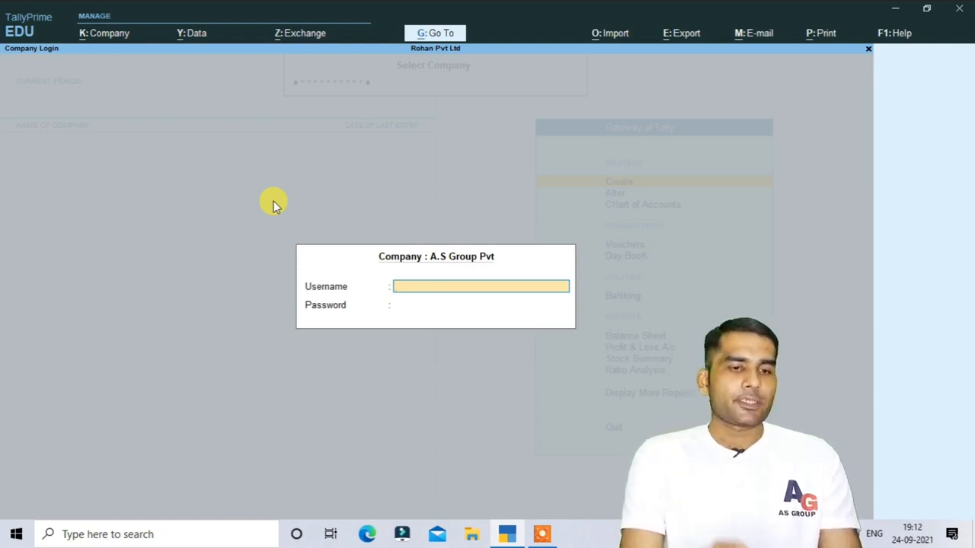
Log in to A.S Group Pvt with the administrator username and password.
{"action": "key", "text": "Return"}
{"action": "type", "text": "a"}
{"action": "key", "text": "Return"}
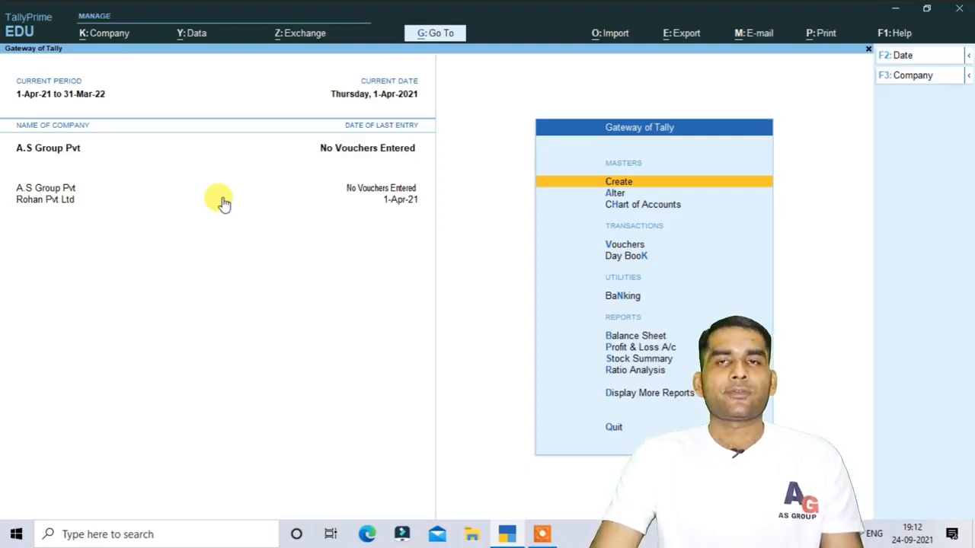
Set Control User Access to No for A.S Group Pvt, confirm with the current password, and save.
{"action": "left_click", "coordinate": [101, 34]}
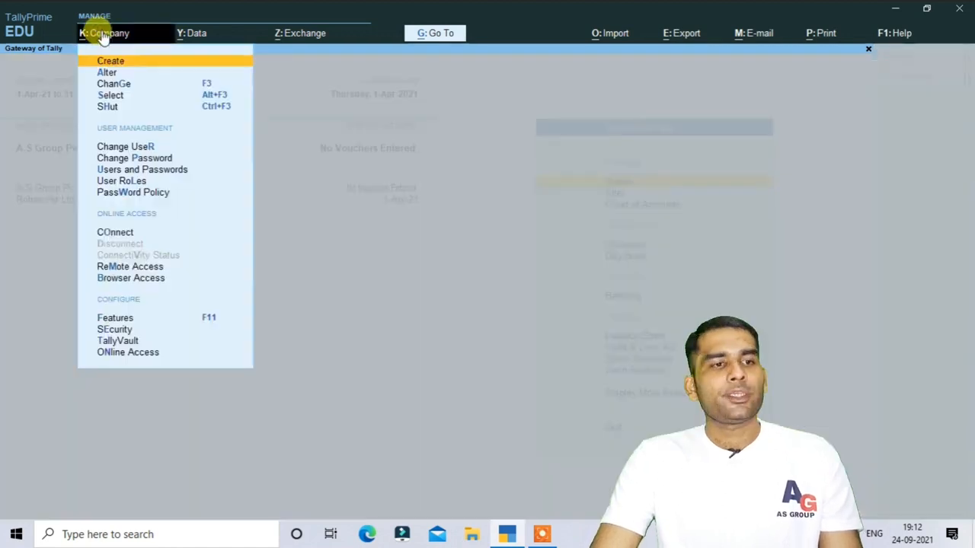
{"action": "left_click", "coordinate": [120, 330]}
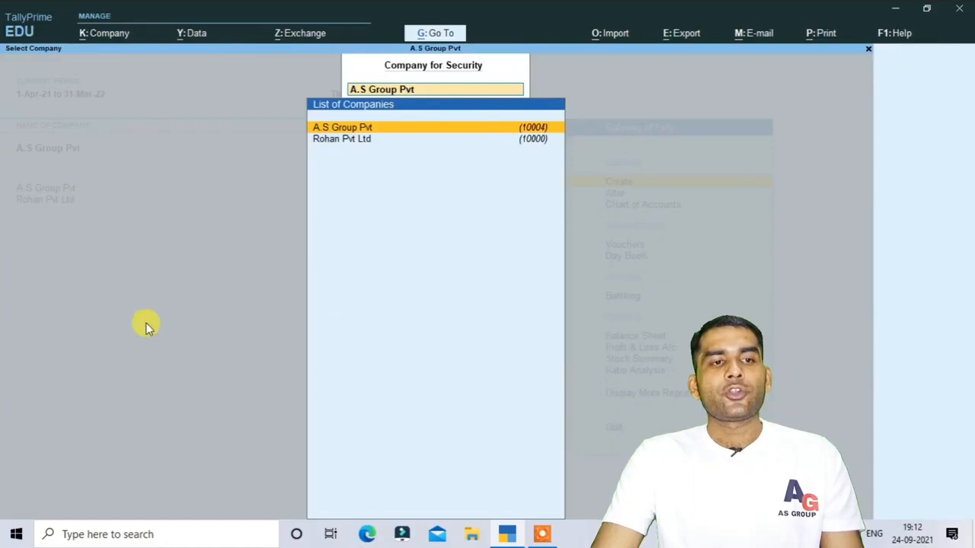
{"action": "left_click", "coordinate": [383, 129]}
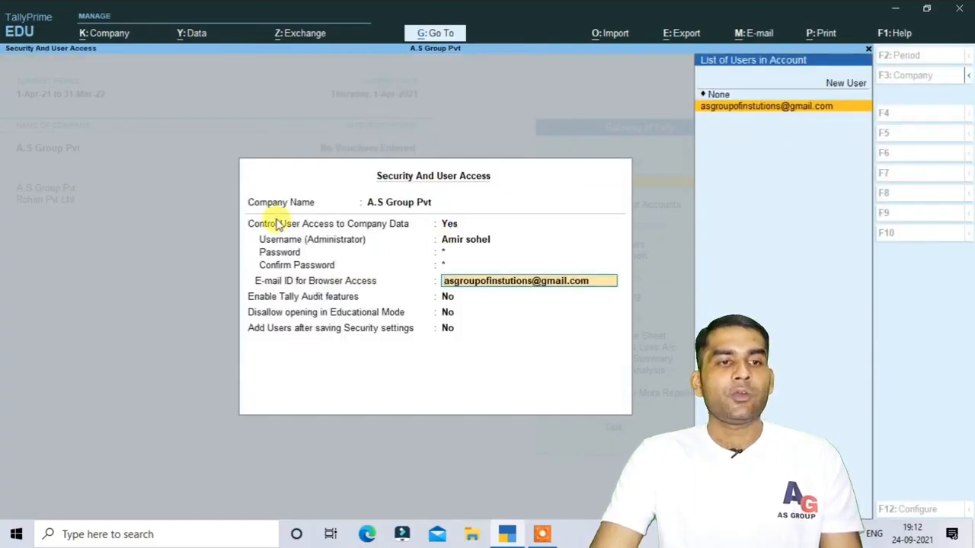
{"action": "left_click", "coordinate": [450, 225]}
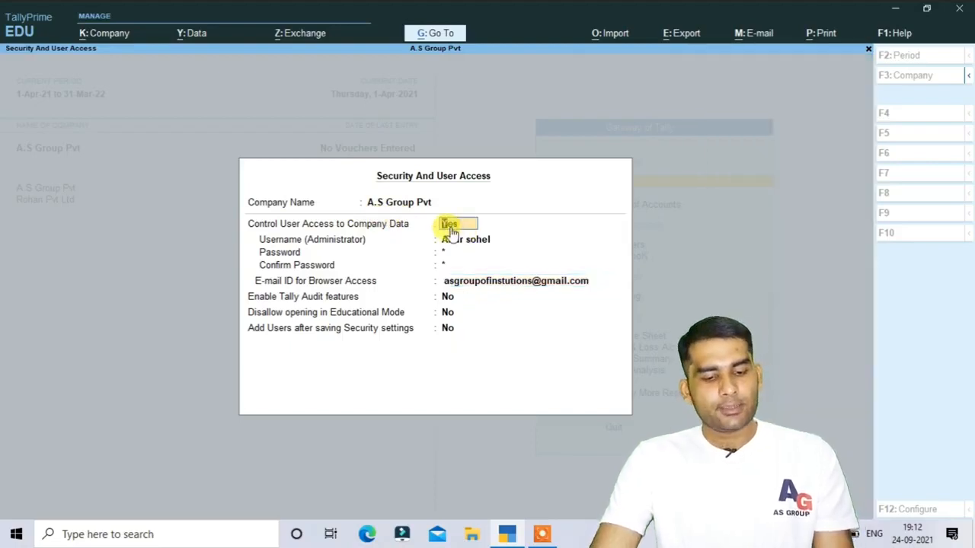
{"action": "key", "text": "n"}
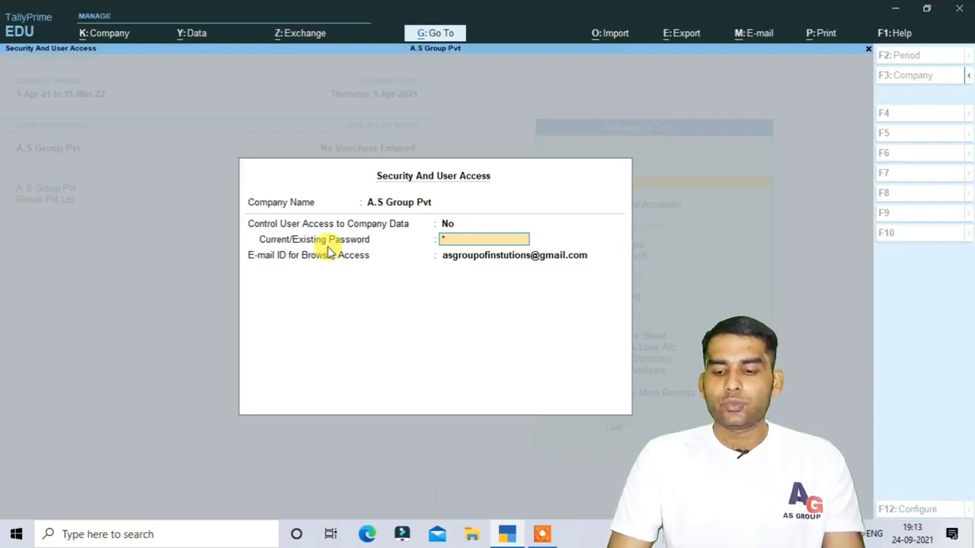
{"action": "key", "text": "Return"}
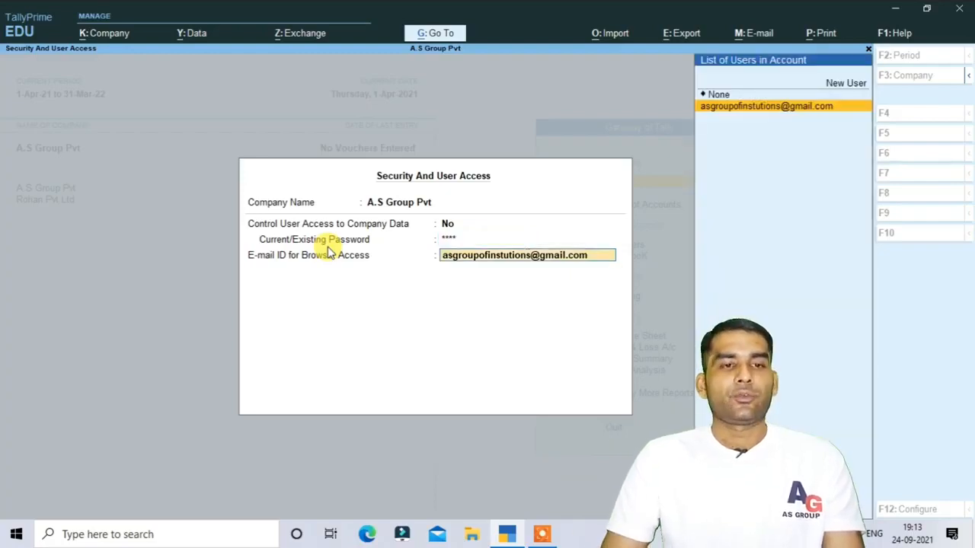
{"action": "key", "text": "Return"}
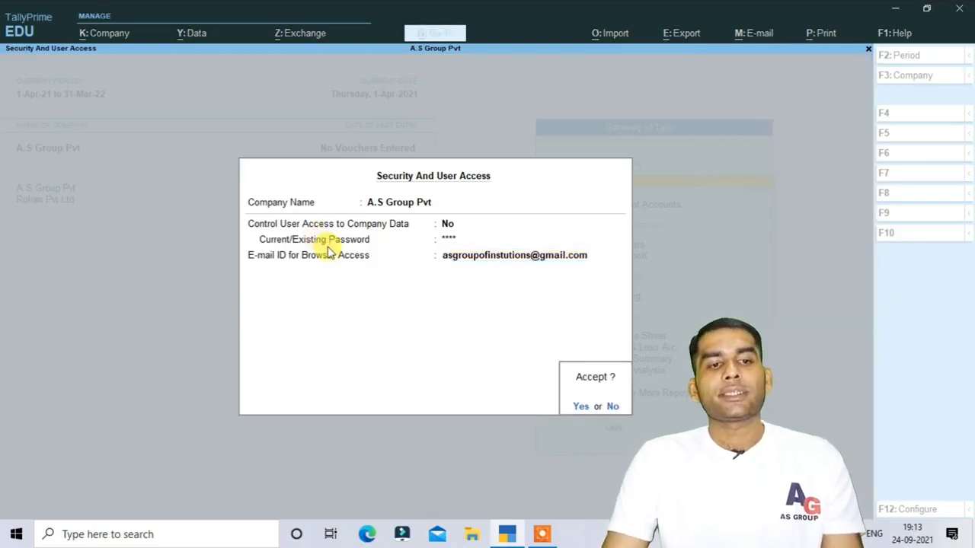
{"action": "key", "text": "Return"}
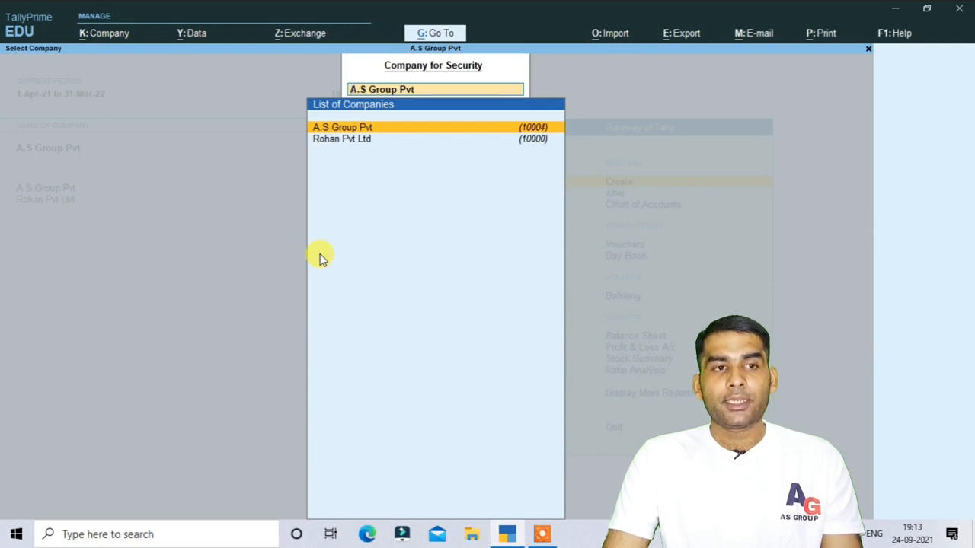
{"action": "key", "text": "Return"}
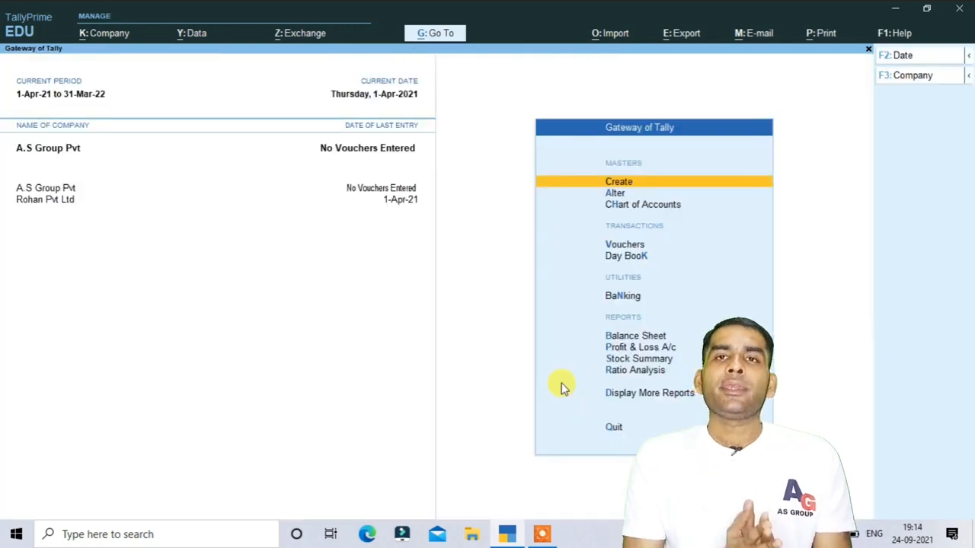